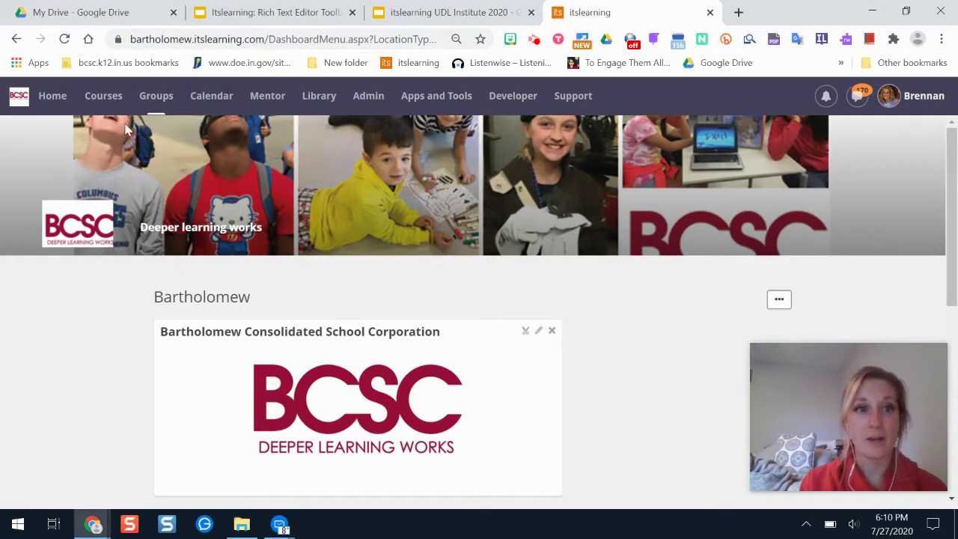
Open the sample course last updated Thursday at 2:39 PM from the course list
click(88, 100)
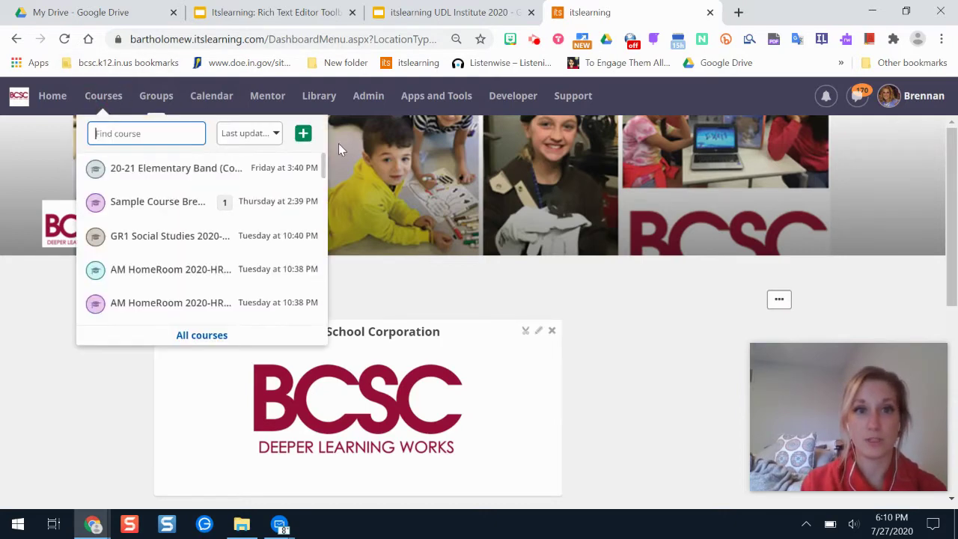
click(368, 101)
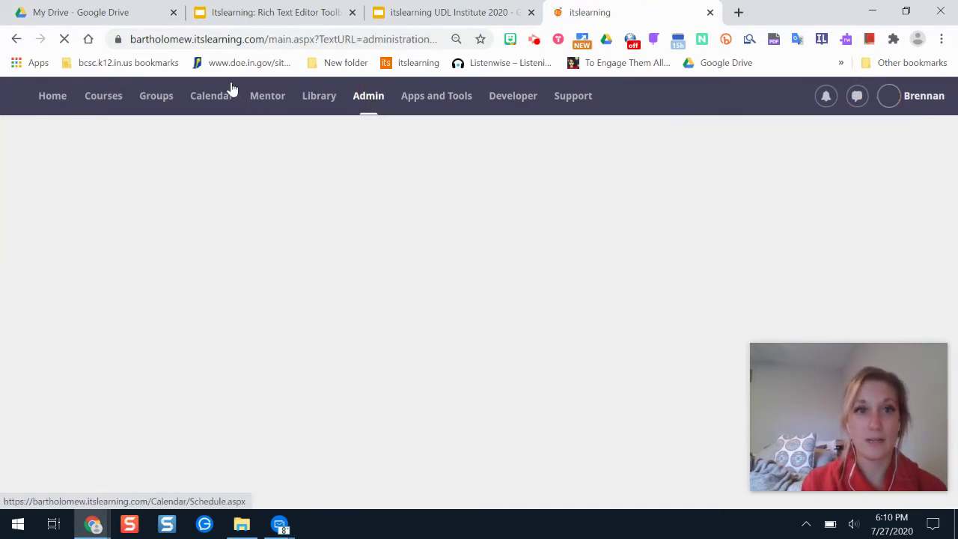
click(105, 99)
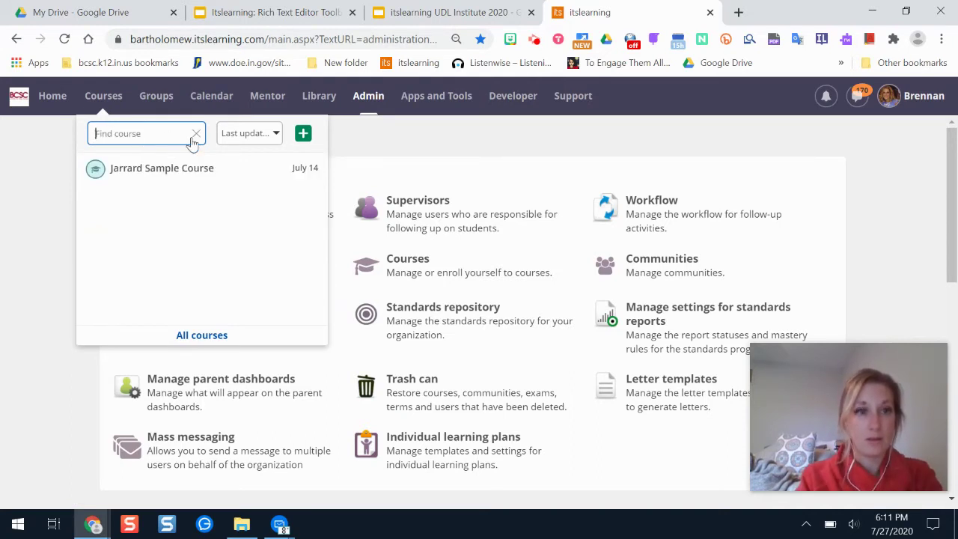
click(187, 202)
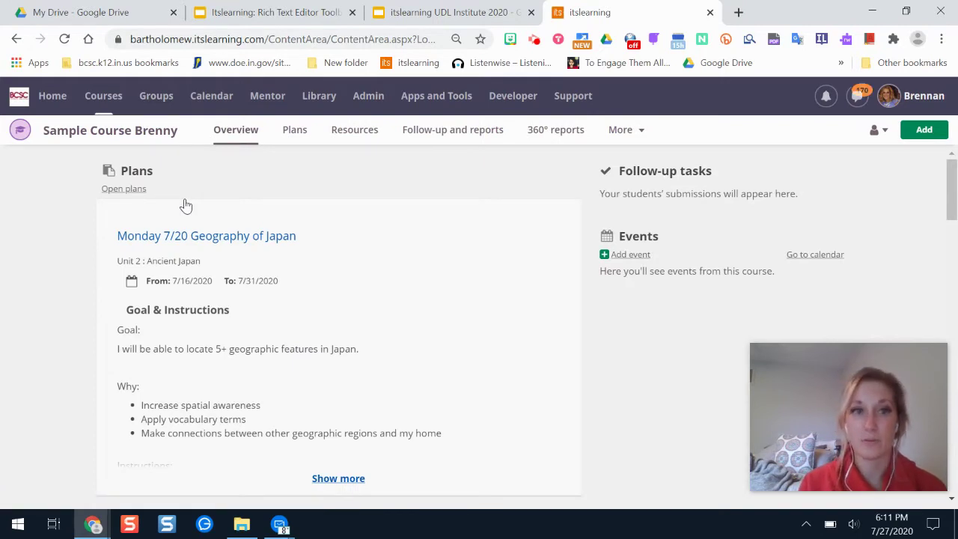
Go to the sample course's resources and add a new page there
click(102, 96)
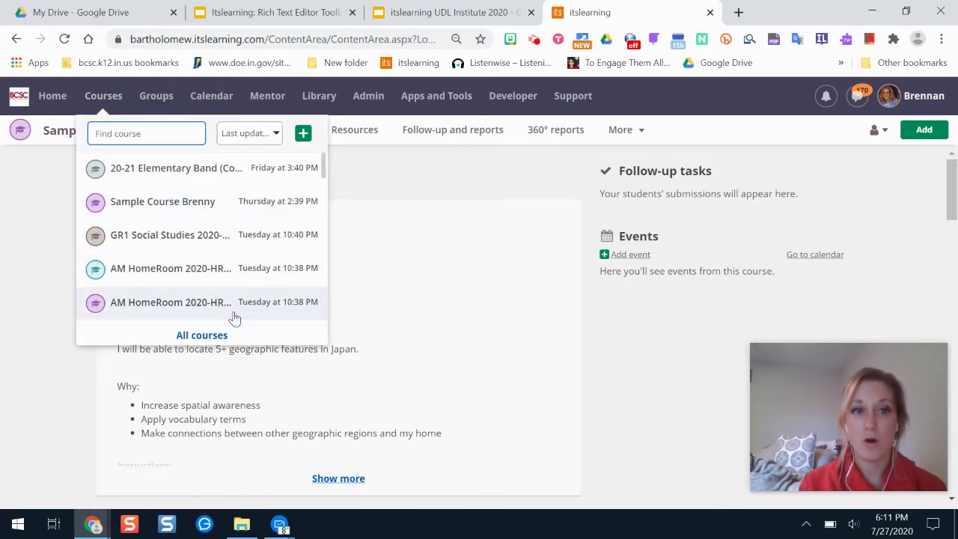
click(396, 176)
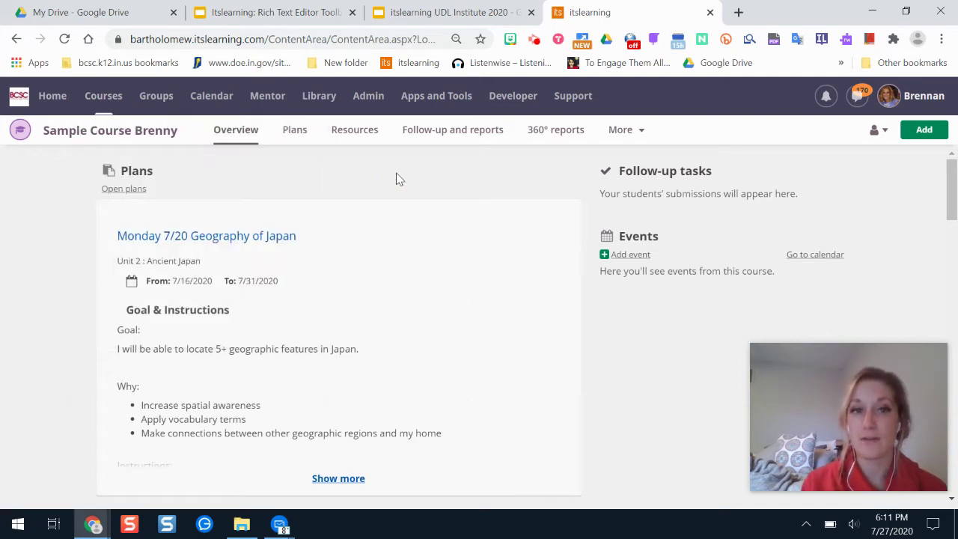
click(354, 135)
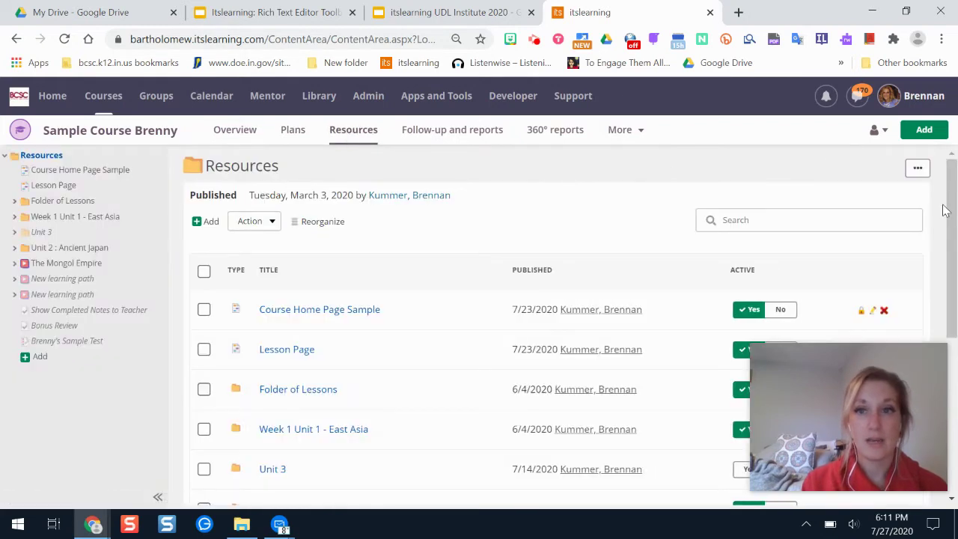
click(924, 131)
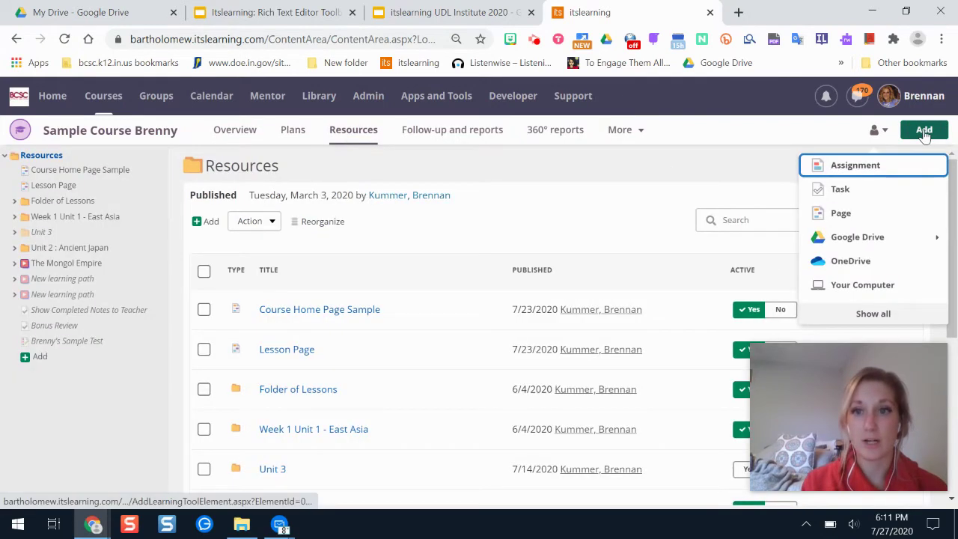
click(862, 217)
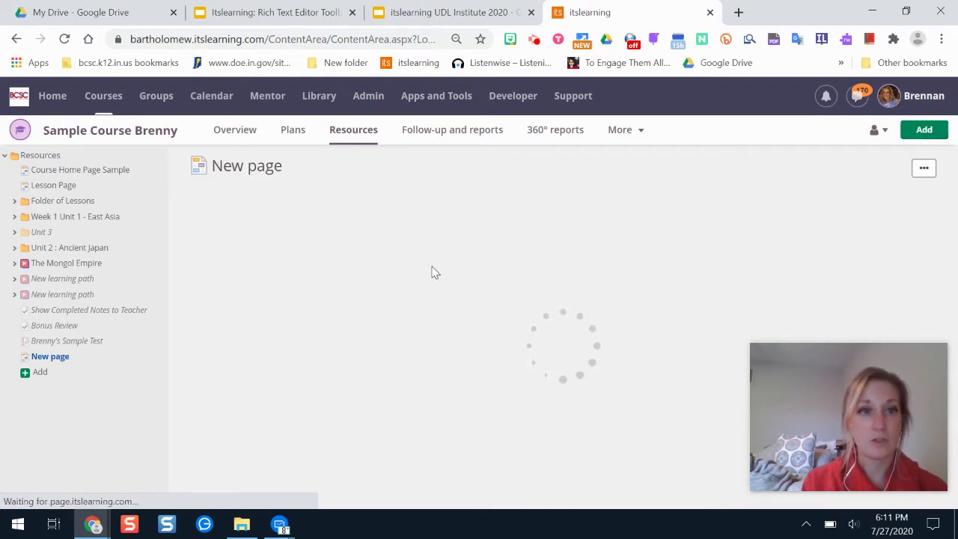
Rename the new page "Lesson Page"
click(269, 161)
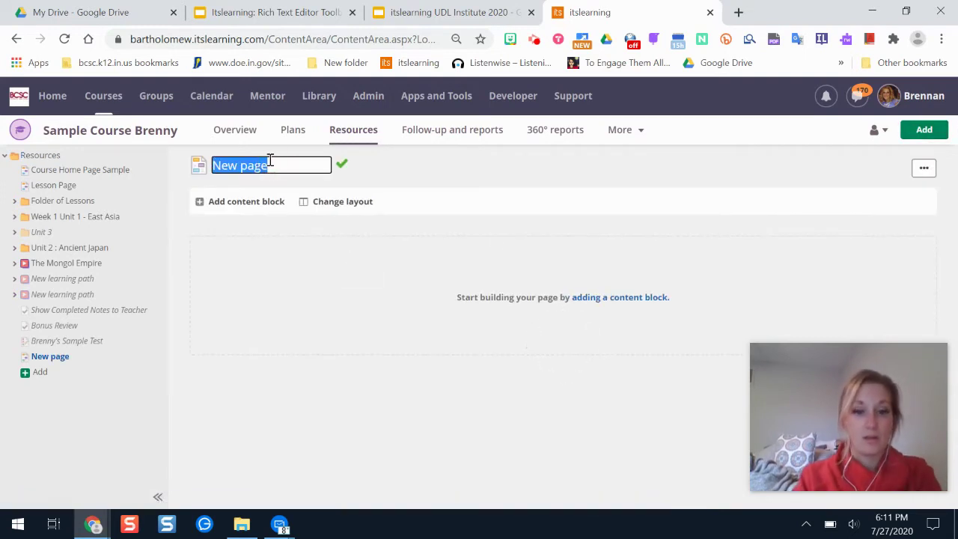
text(Lesson Page)
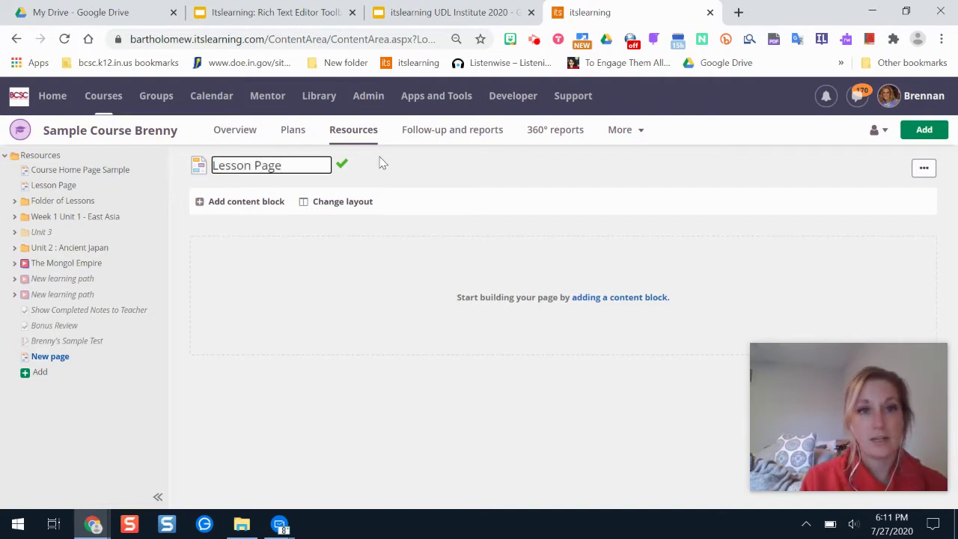
key(Return)
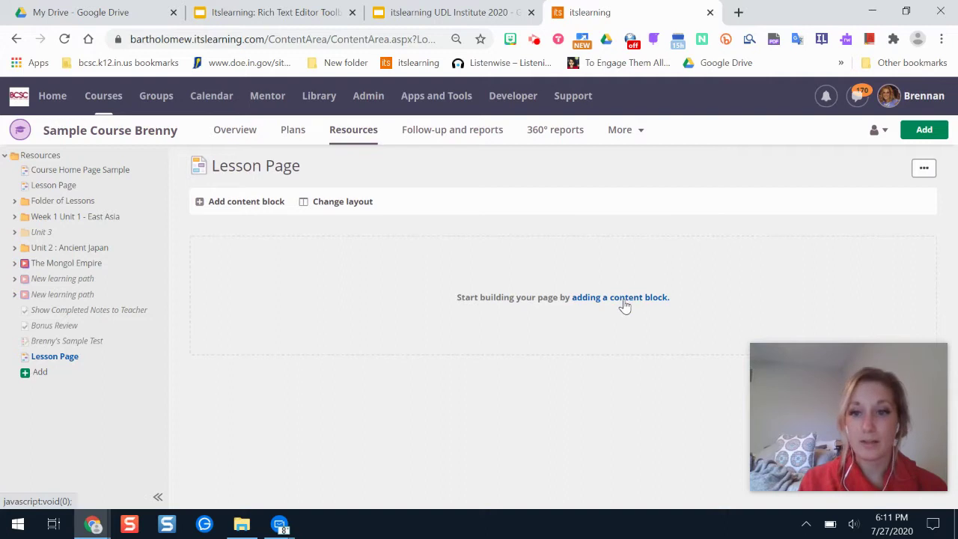
Add a rich content block to the page and give it the title "Lesson Materials and Goal"
click(624, 300)
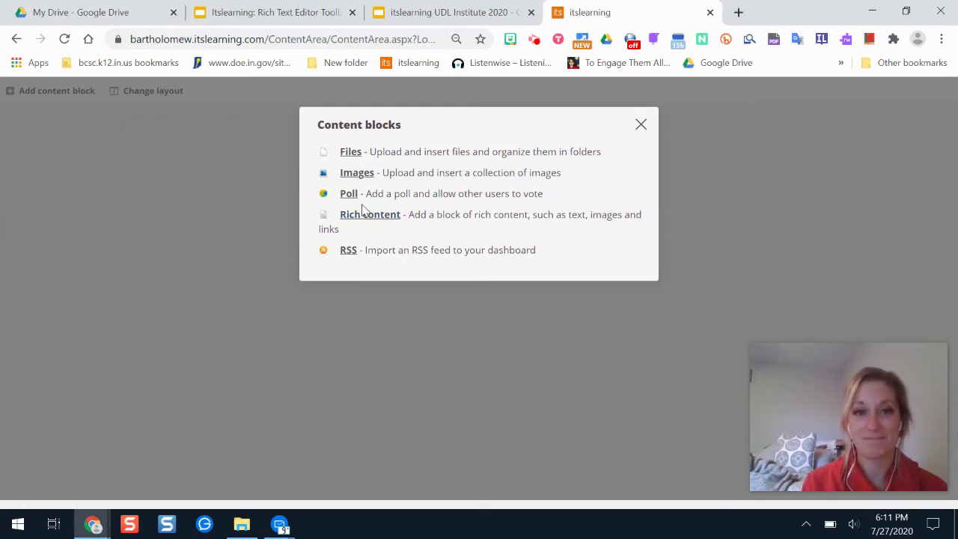
click(365, 216)
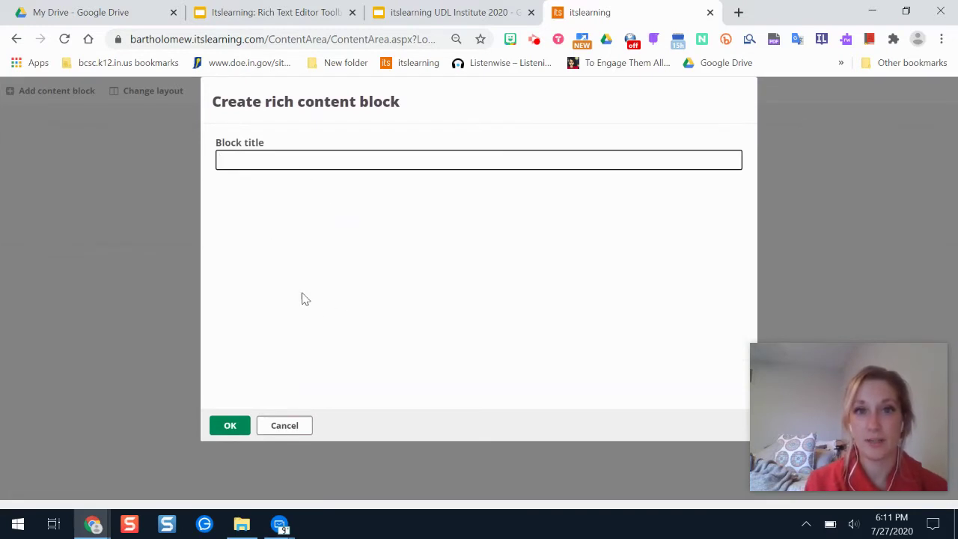
click(269, 158)
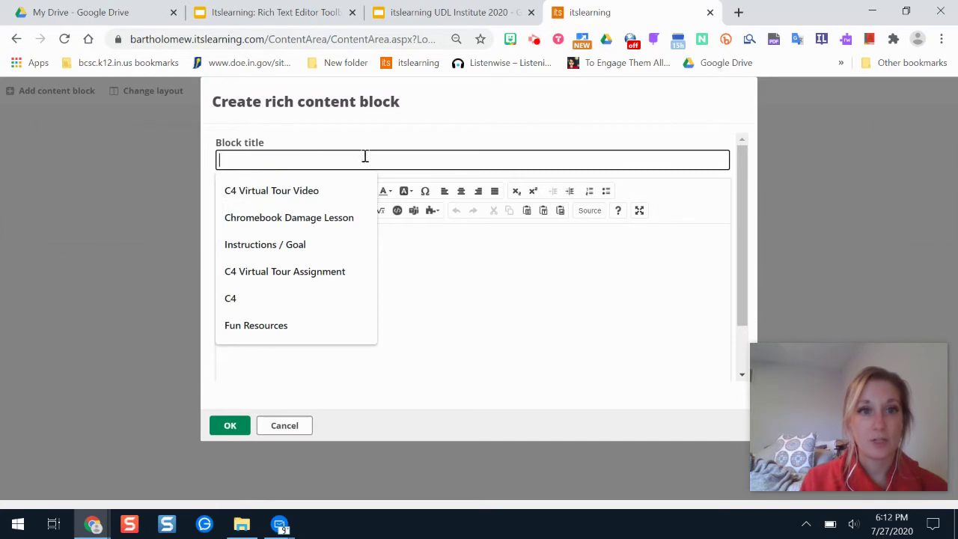
click(449, 270)
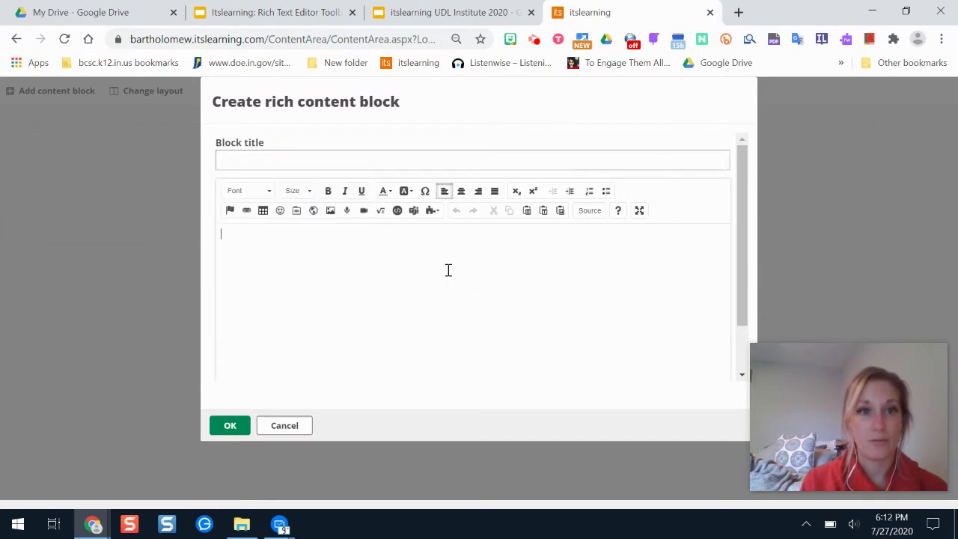
click(287, 164)
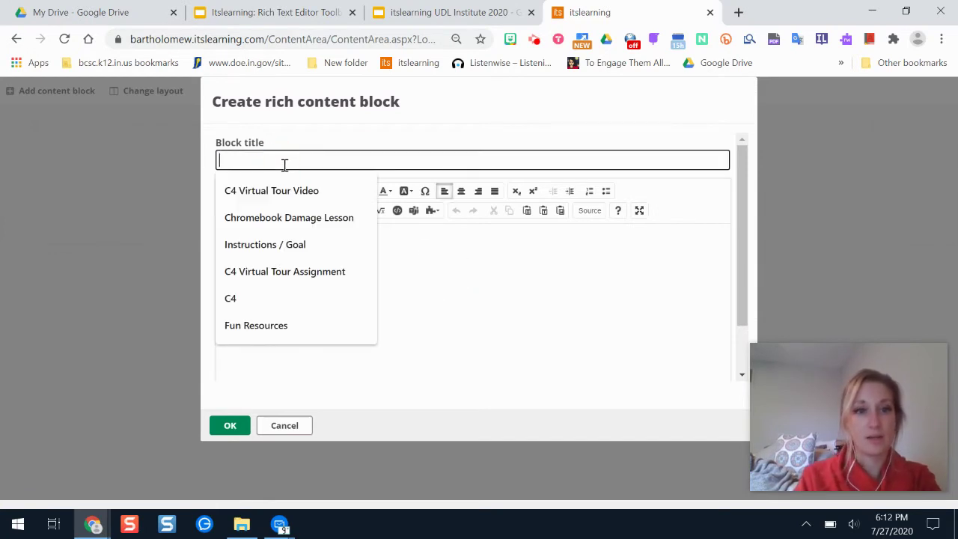
text(Lesson MAter)
key(BackSpace)
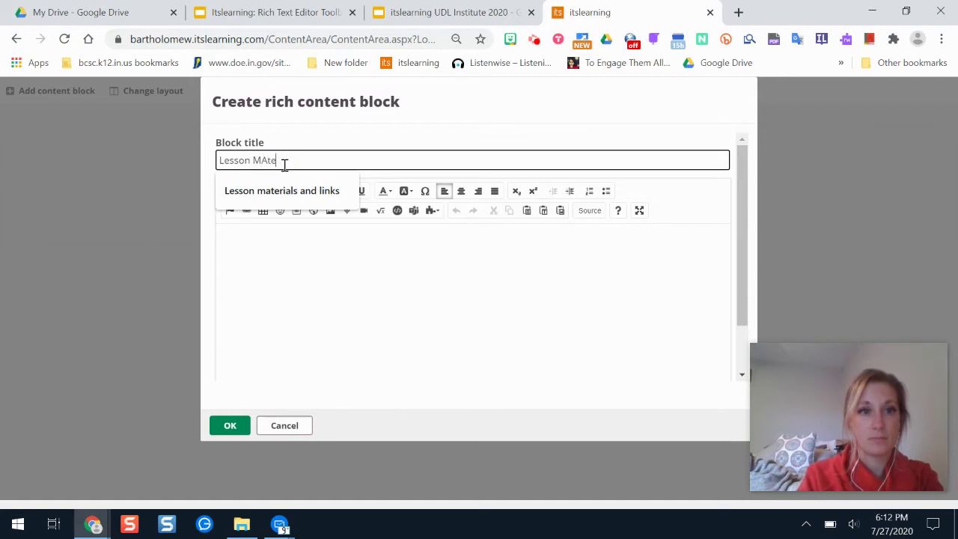
text(rials and Goal)
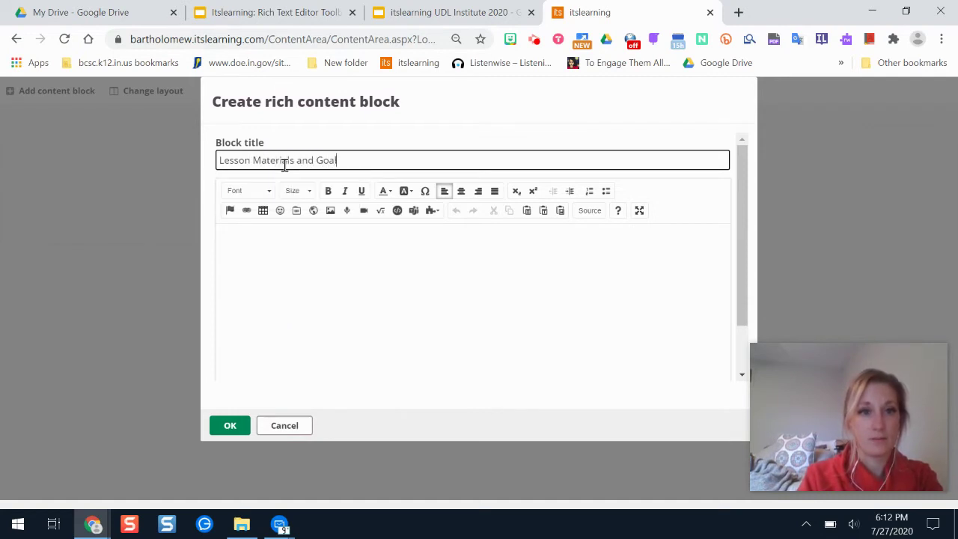
Write "I will be able to explain the significance of the Nile River in Egypt." in the block's body and start a new line
click(360, 283)
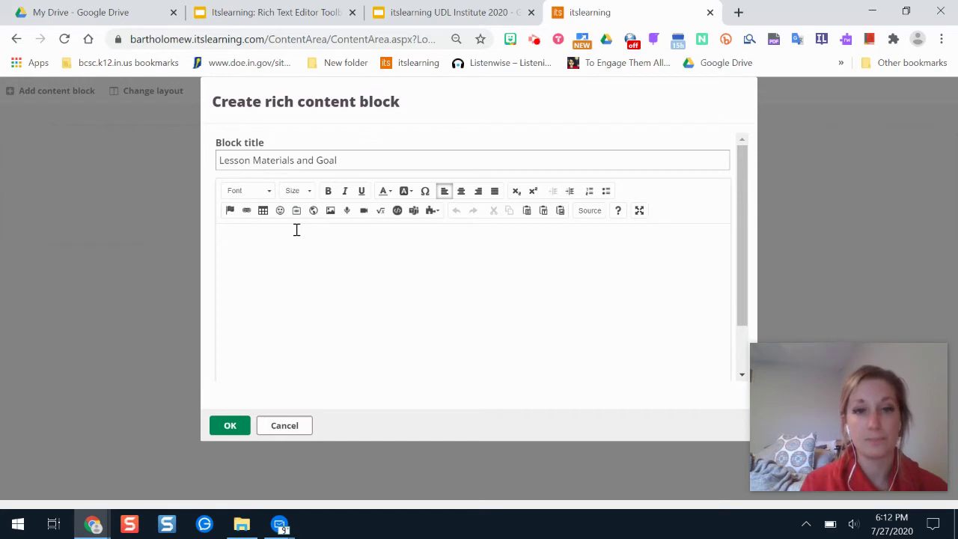
click(276, 247)
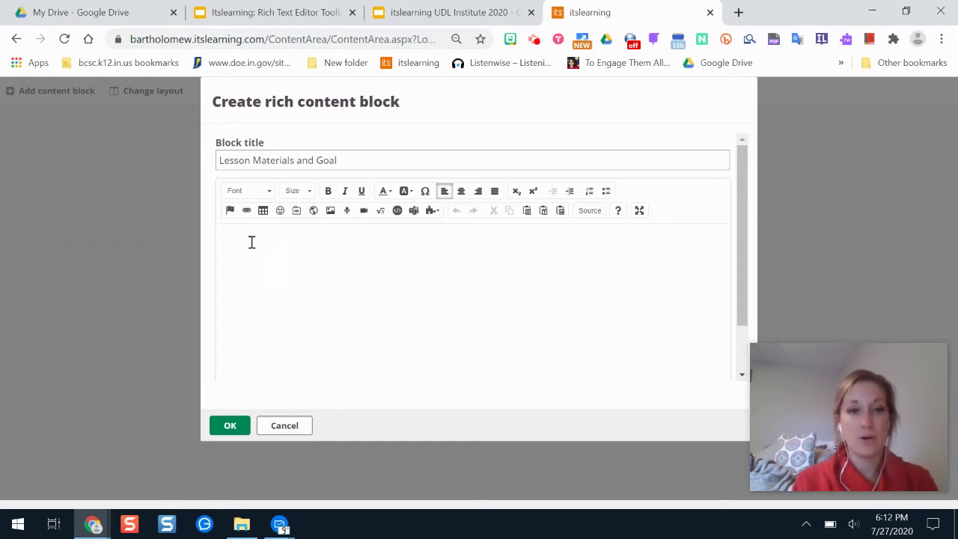
click(244, 242)
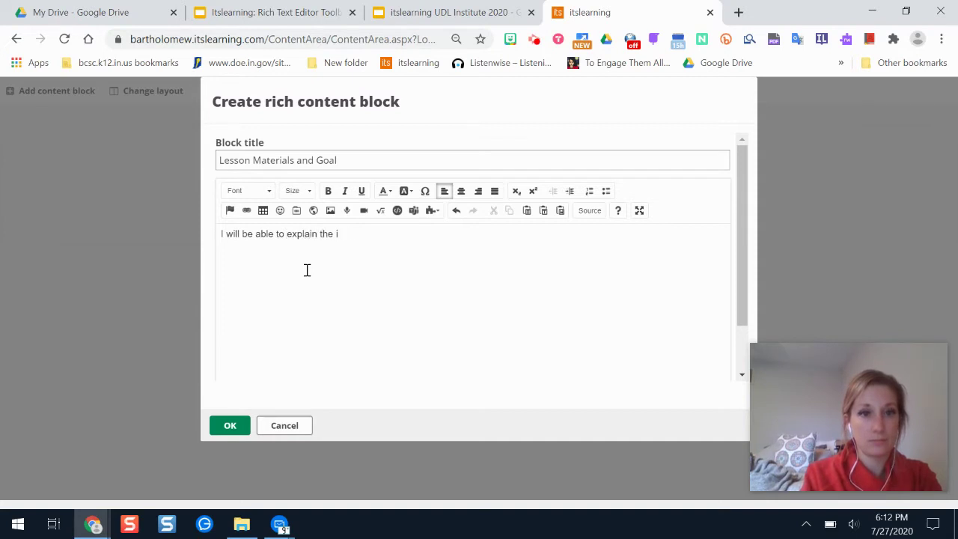
text(nificanc eo)
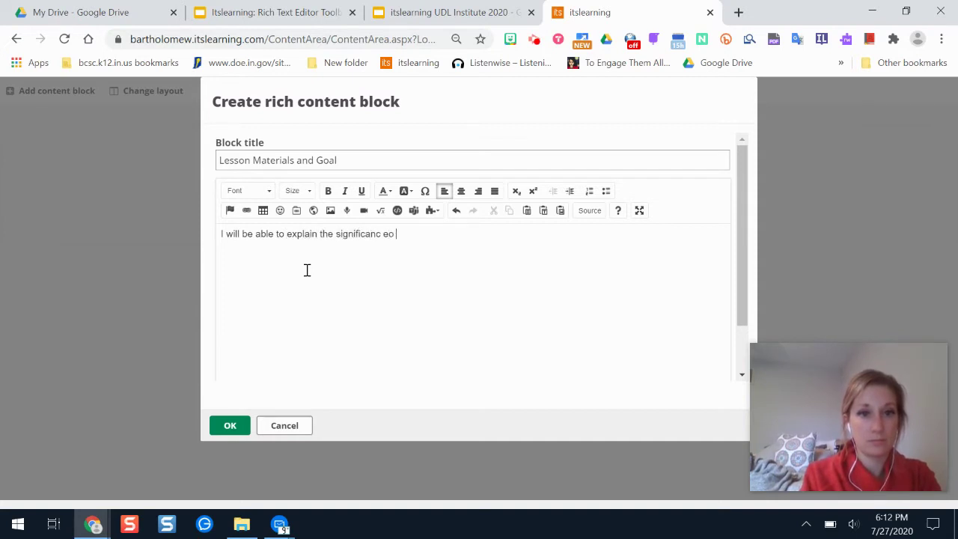
text(of the Nile Ri)
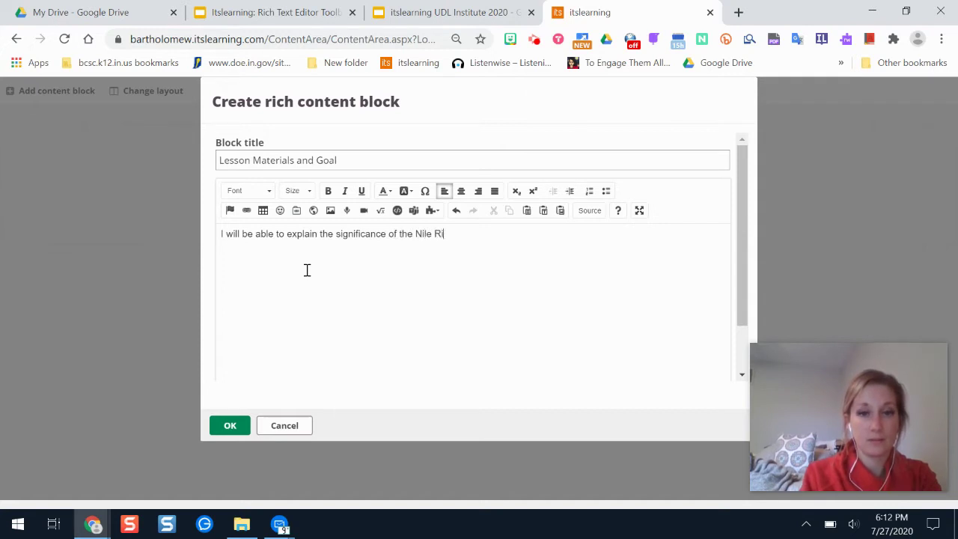
text(ver in Egypt.)
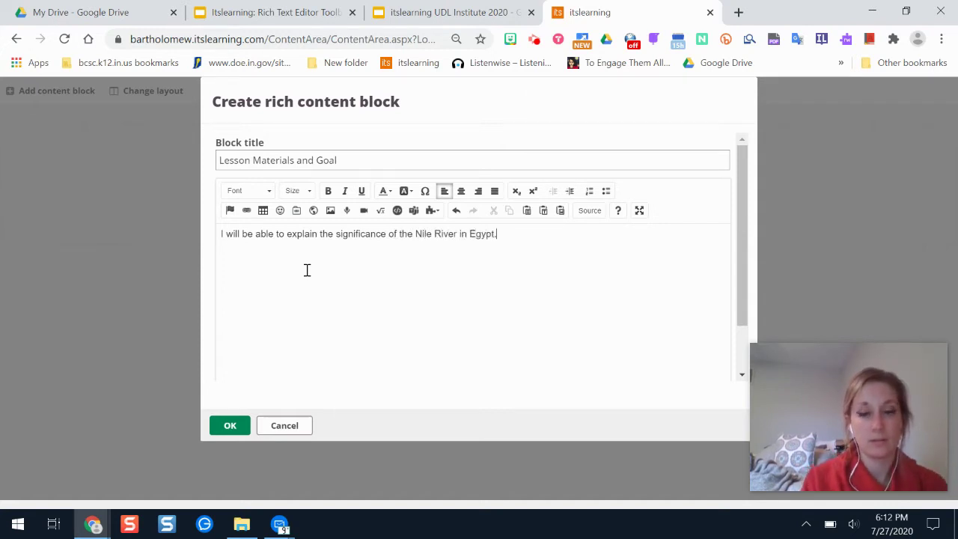
click(520, 235)
key(Return)
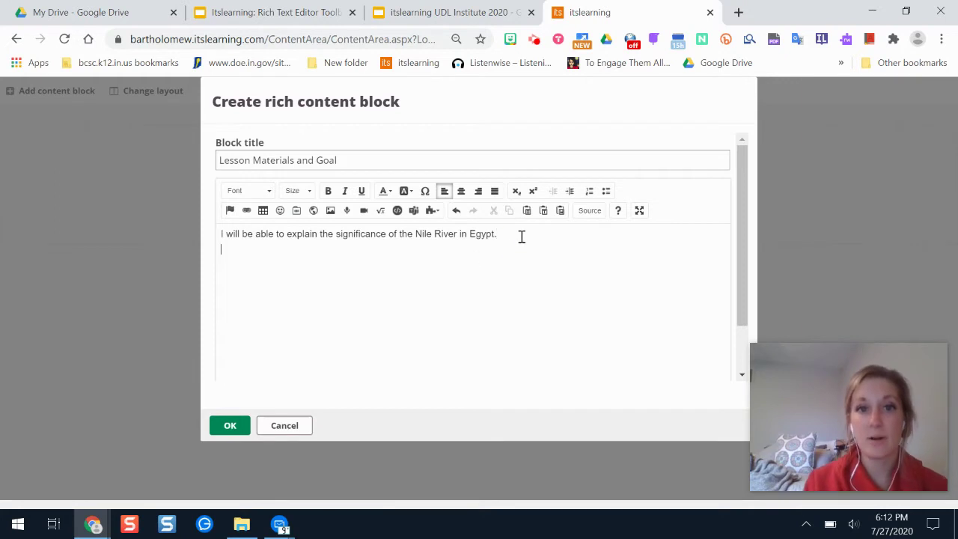
Insert the image ancient civ.jpg from the stored web files below the goal sentence
click(331, 211)
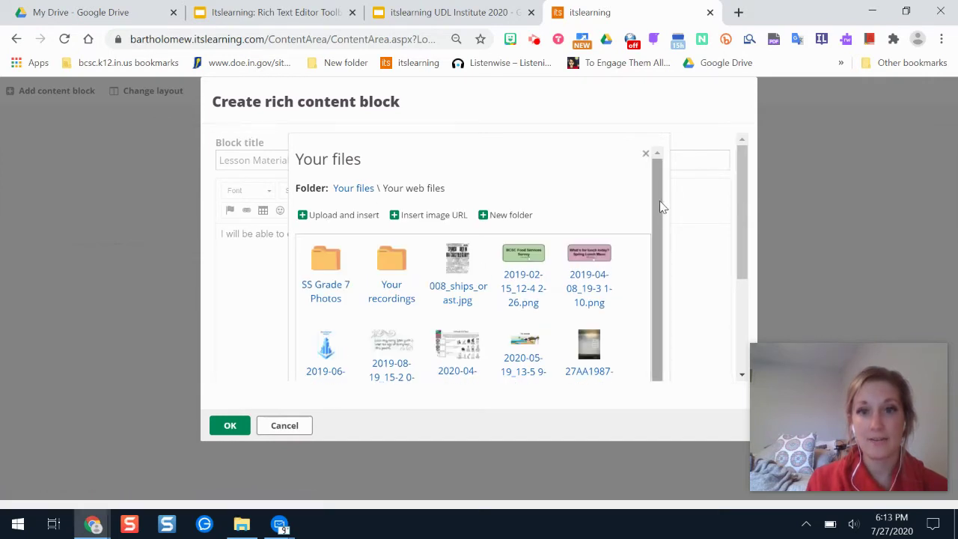
drag(660, 204, 652, 236)
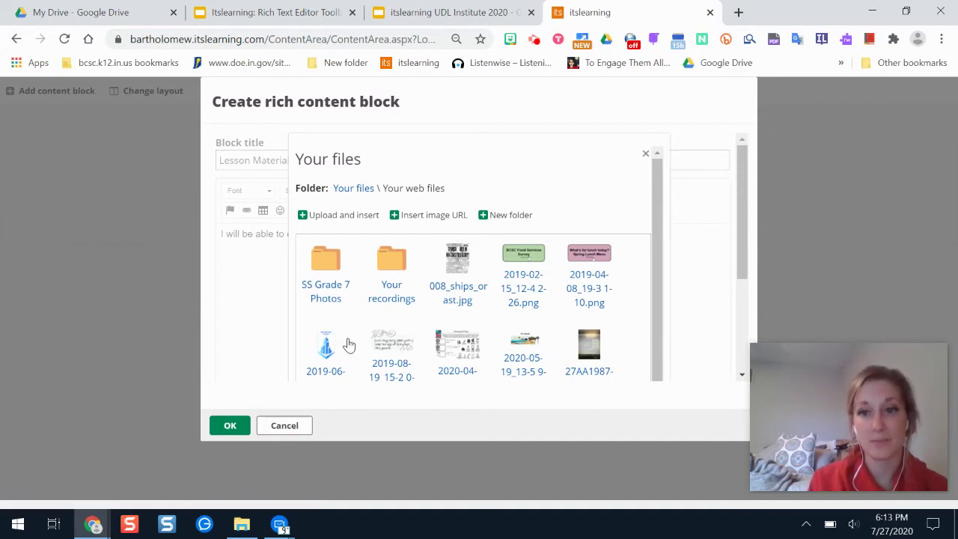
drag(661, 283, 659, 338)
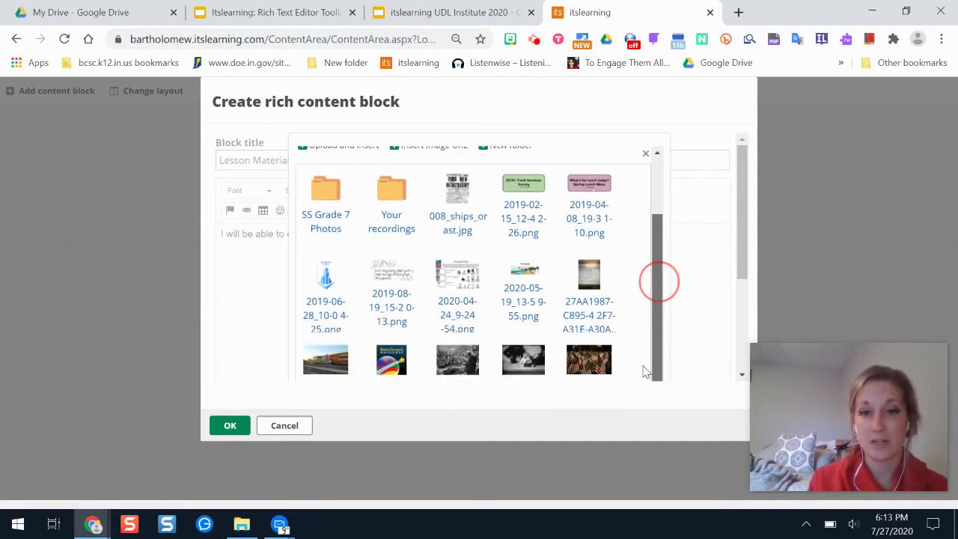
mouse_move(741, 240)
mouse_down()
mouse_move(743, 320)
mouse_move(750, 227)
mouse_up()
drag(656, 257, 654, 192)
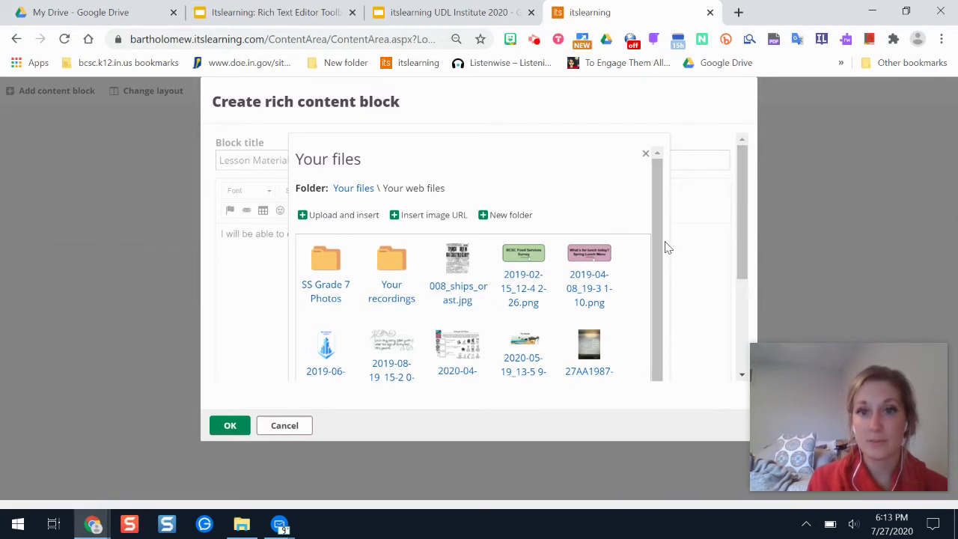
drag(658, 240, 665, 283)
drag(741, 269, 738, 322)
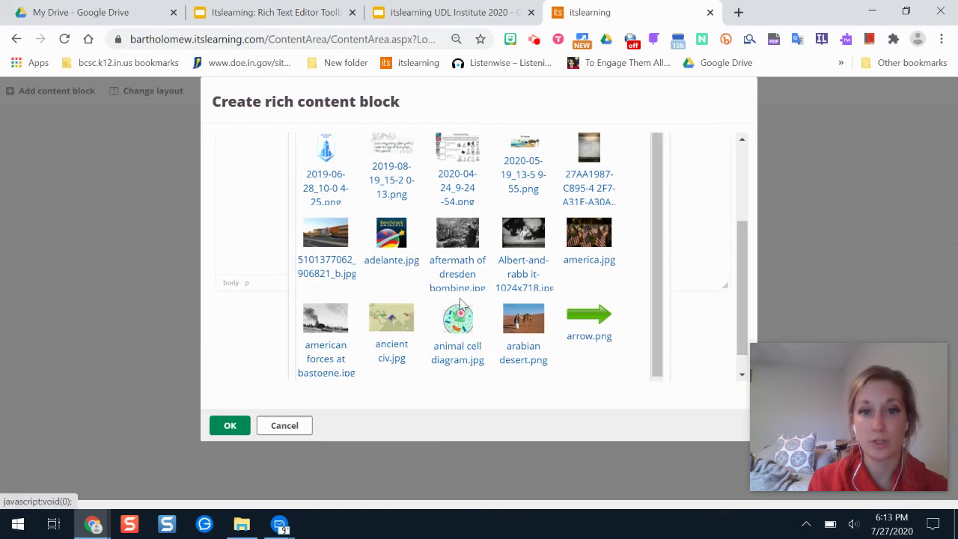
click(382, 331)
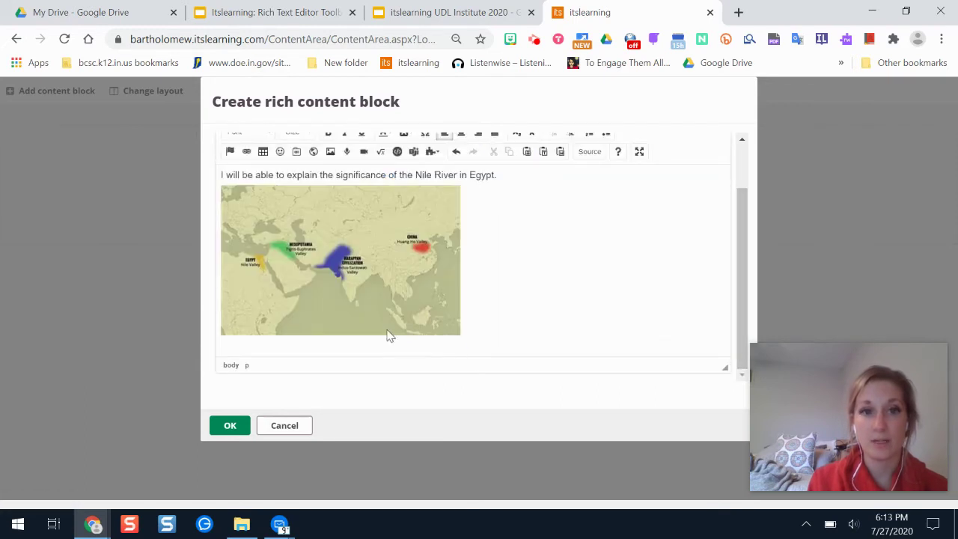
Shrink the inserted map image proportionally to about 70 percent of its inserted width and deselect it
click(400, 271)
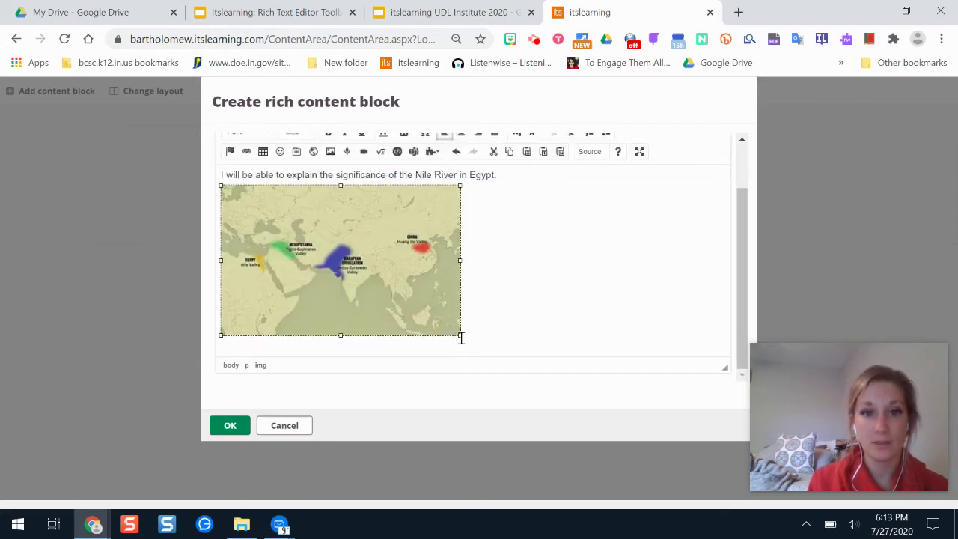
drag(458, 334, 390, 293)
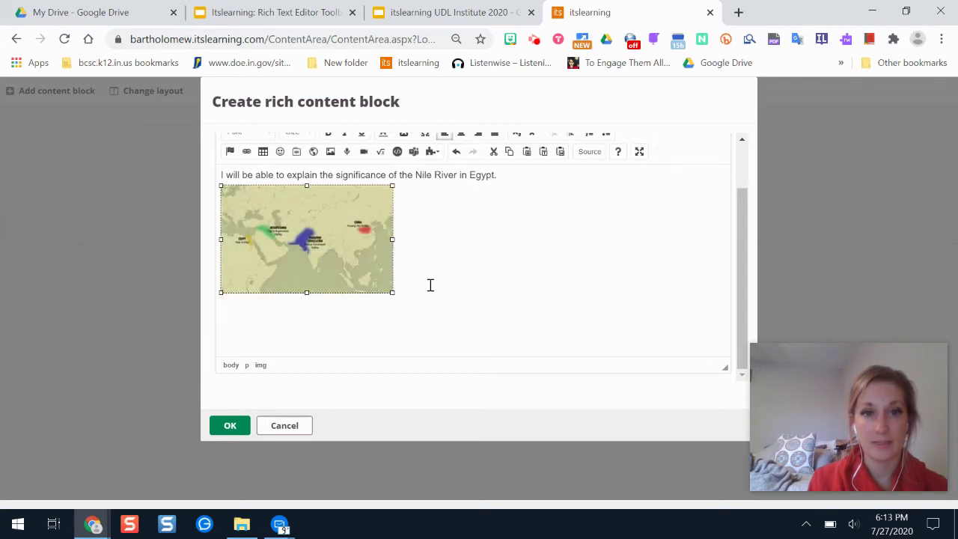
click(431, 286)
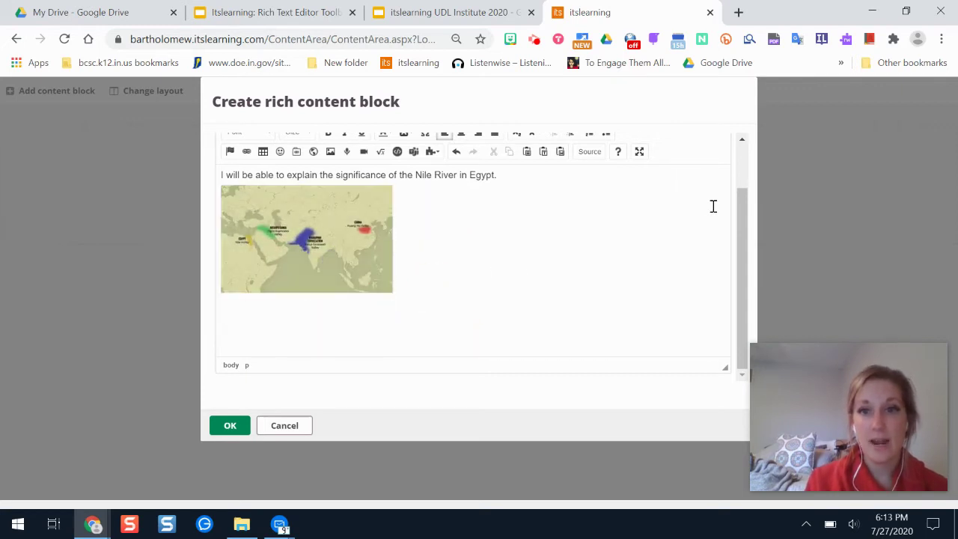
drag(739, 202, 739, 193)
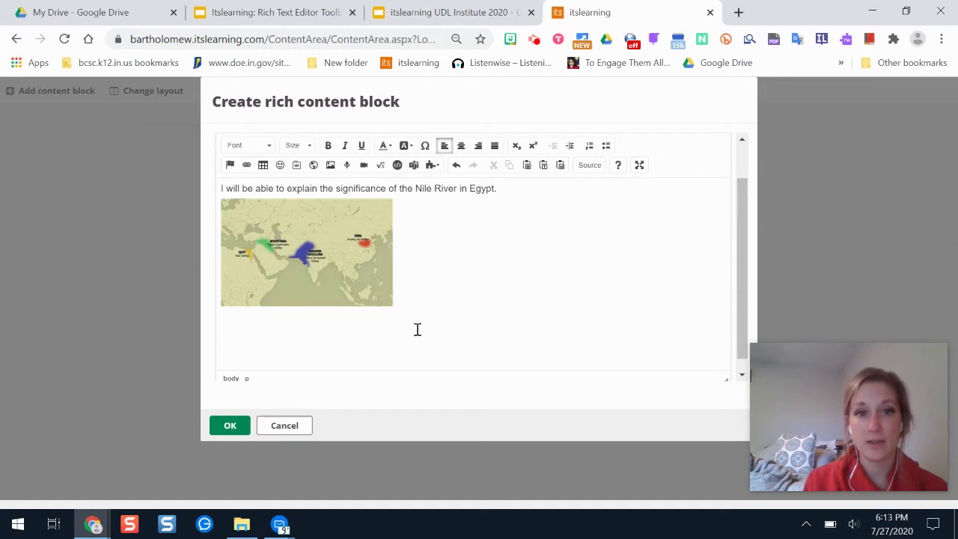
click(351, 171)
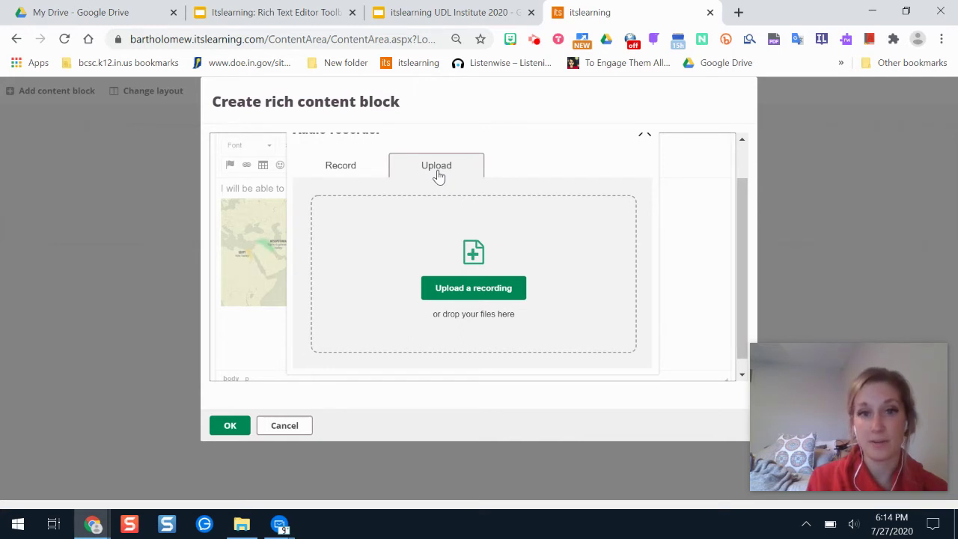
click(357, 165)
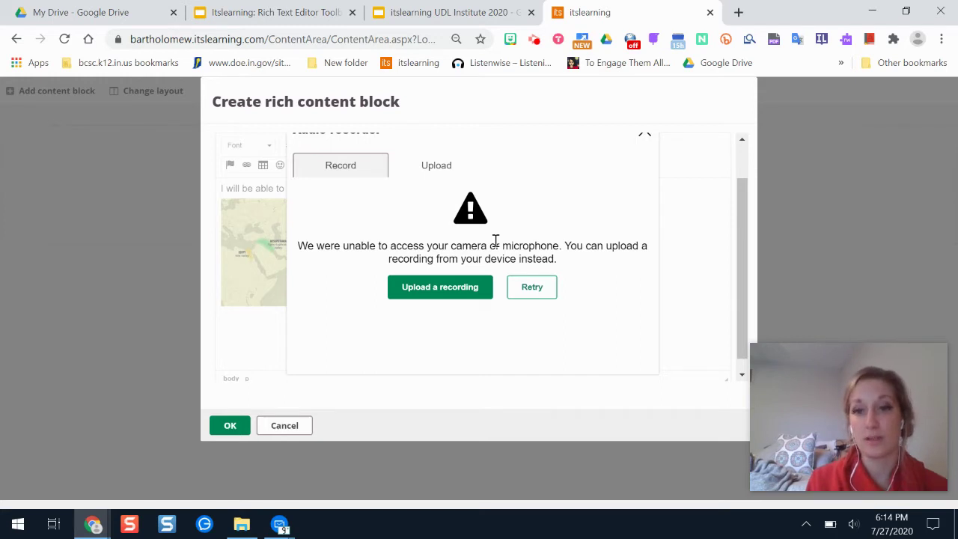
click(643, 137)
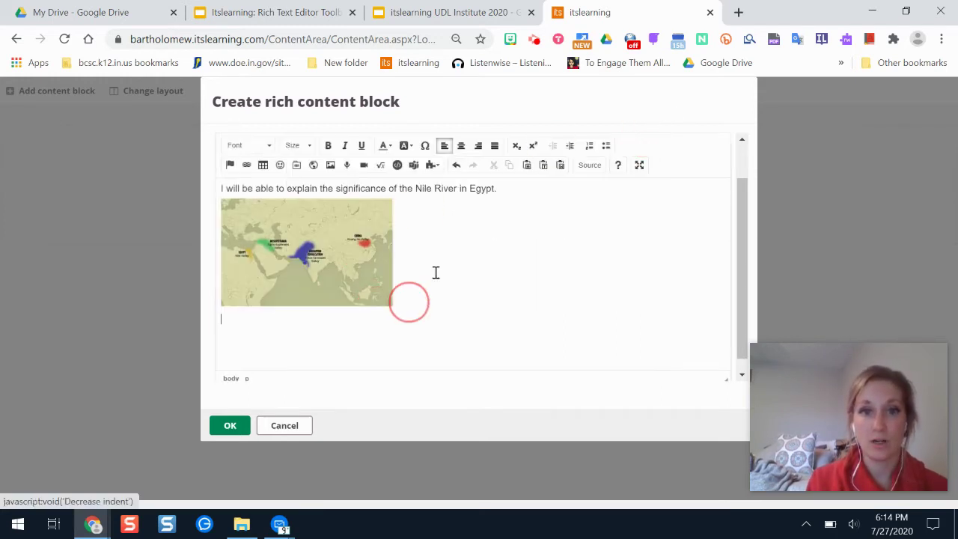
Record a short webcam video below the map image and stop the recording
click(364, 165)
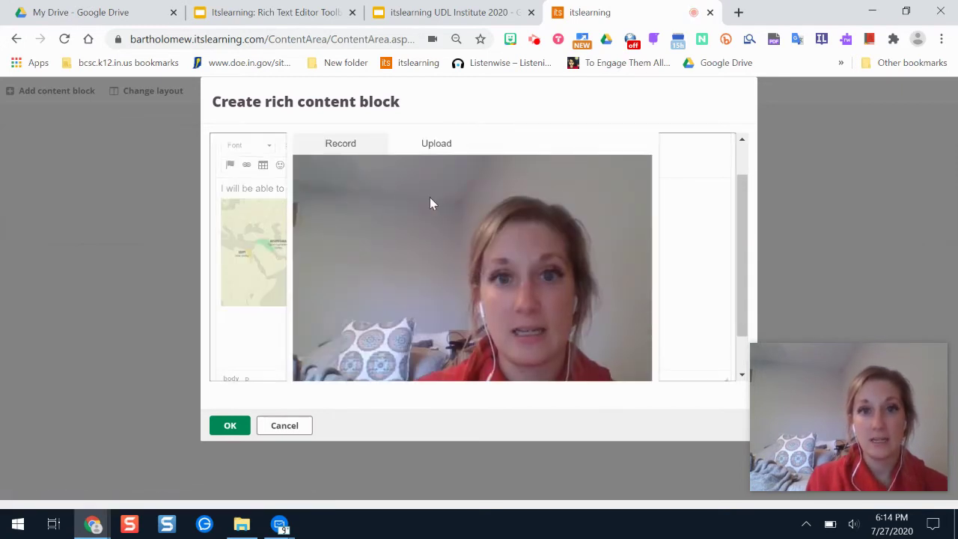
drag(744, 208, 747, 258)
click(618, 362)
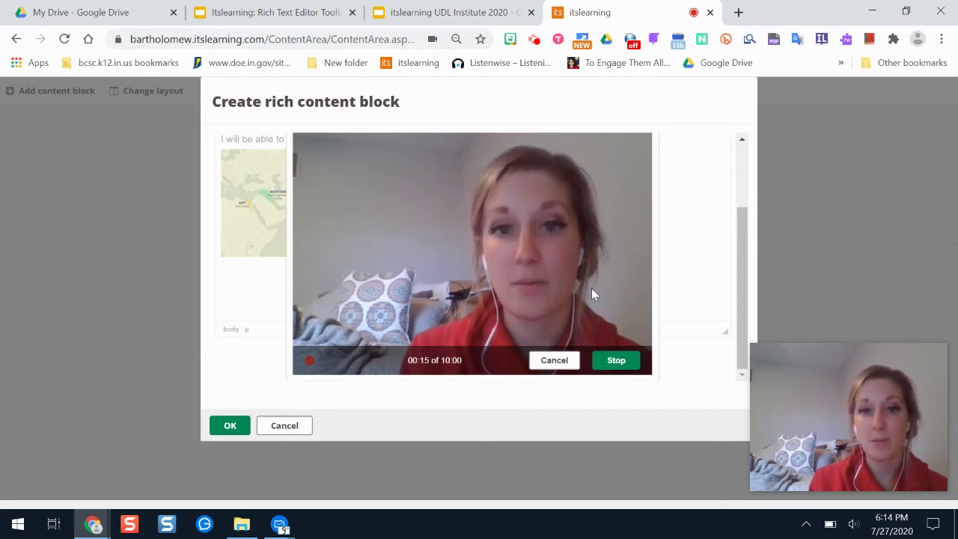
click(614, 364)
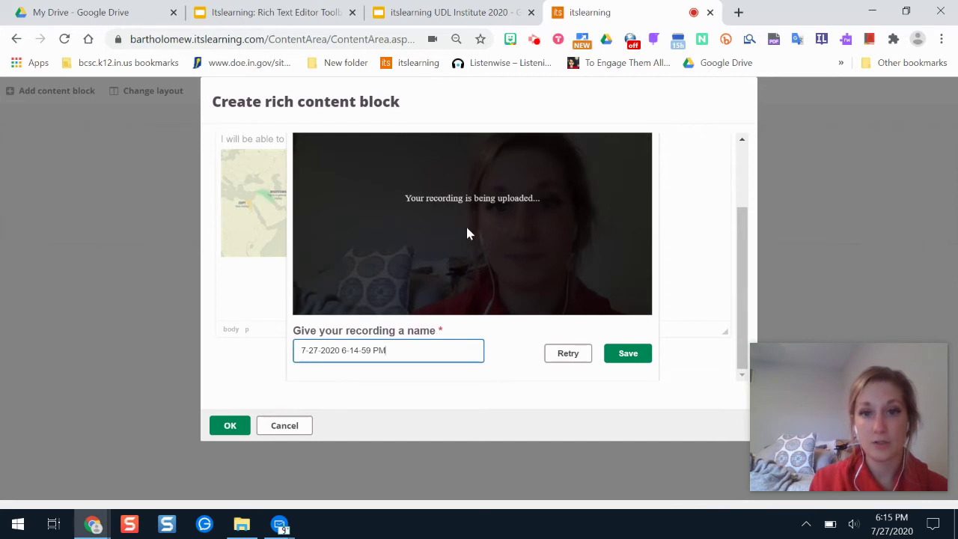
Name the video recording "Lesson Goal Explained" and save it into the content block
drag(385, 352, 272, 357)
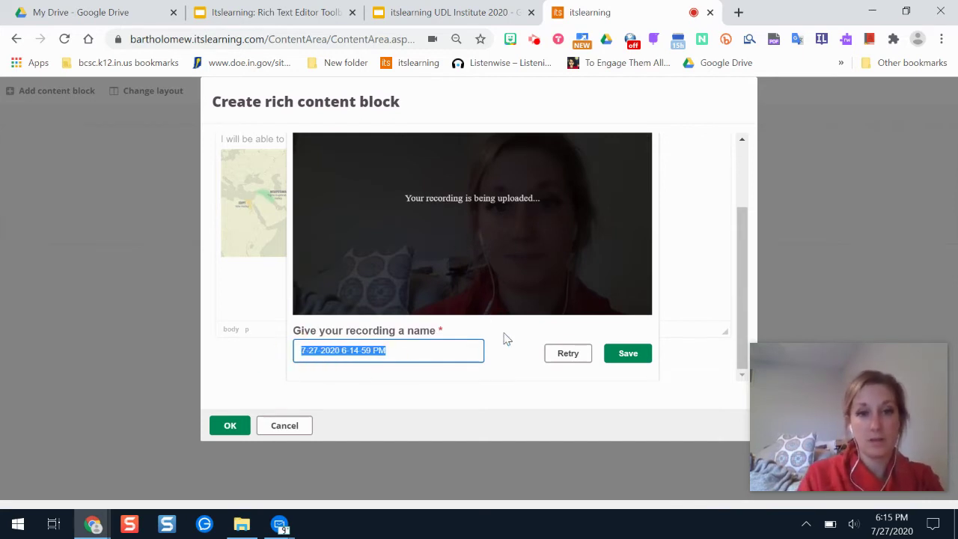
text(Lesson)
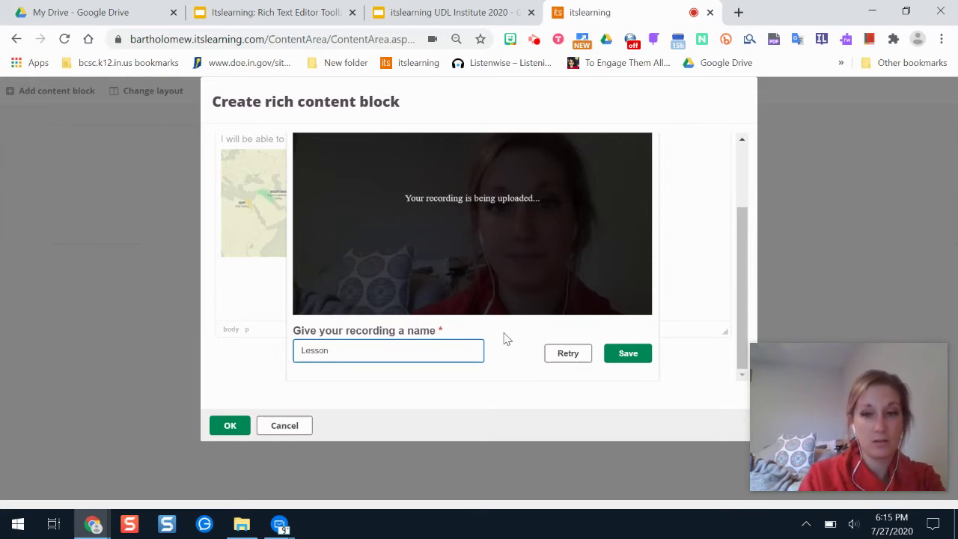
text( Goal Explained)
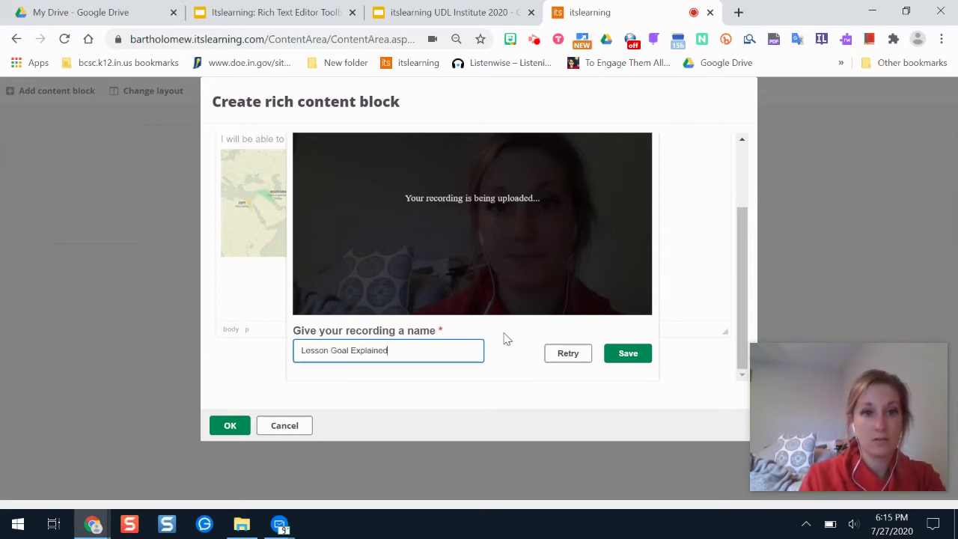
click(633, 357)
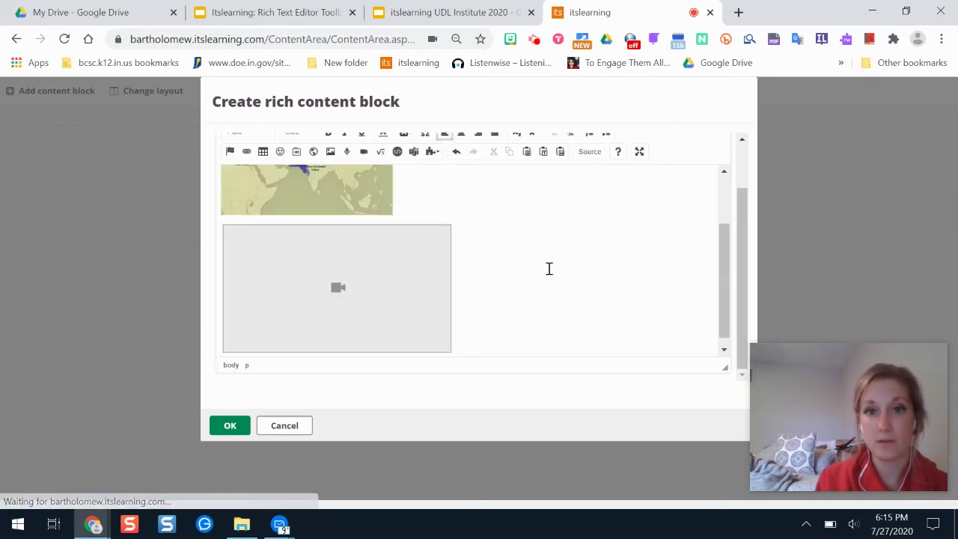
Check the inserted video placeholder and save the Lesson Materials and Goal block to the page
click(346, 318)
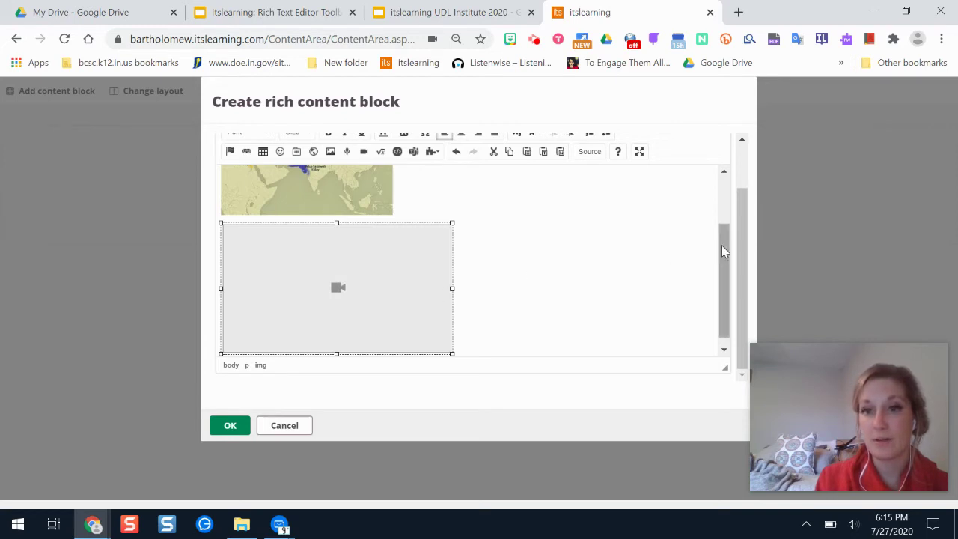
mouse_move(721, 245)
mouse_down()
mouse_move(724, 295)
mouse_move(723, 247)
mouse_up()
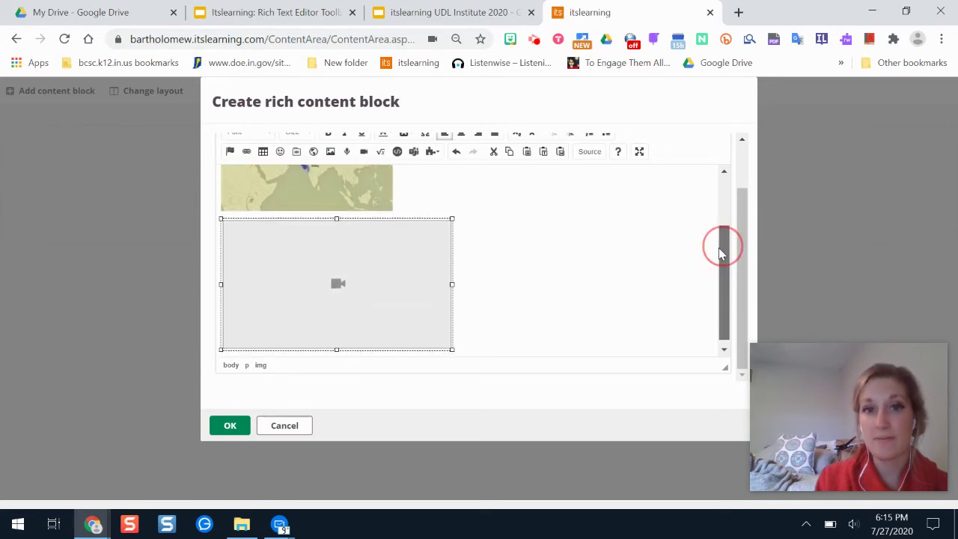
click(237, 426)
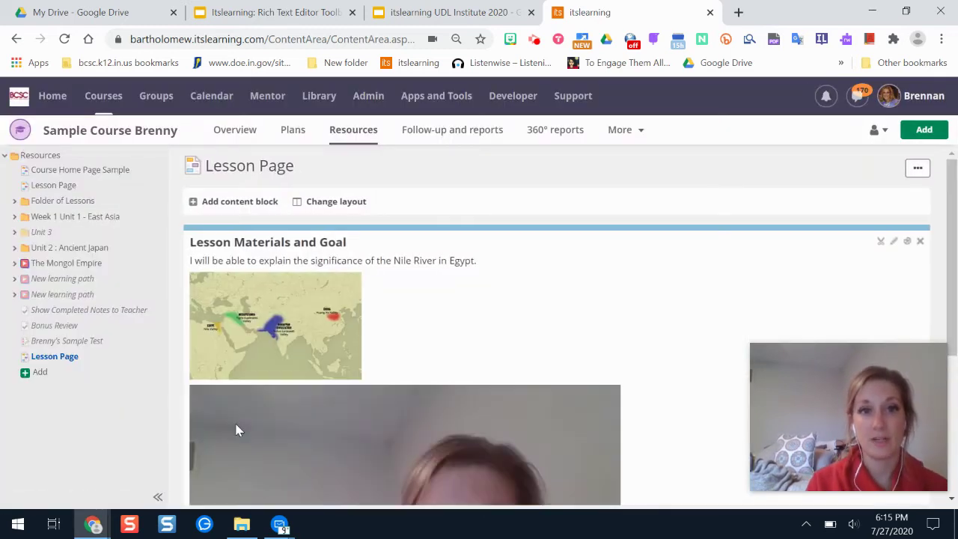
Add another rich content block titled "Slideshow" to the lesson page and write "Link to slides" in its body
mouse_move(950, 222)
mouse_down()
mouse_move(956, 330)
mouse_move(953, 216)
mouse_up()
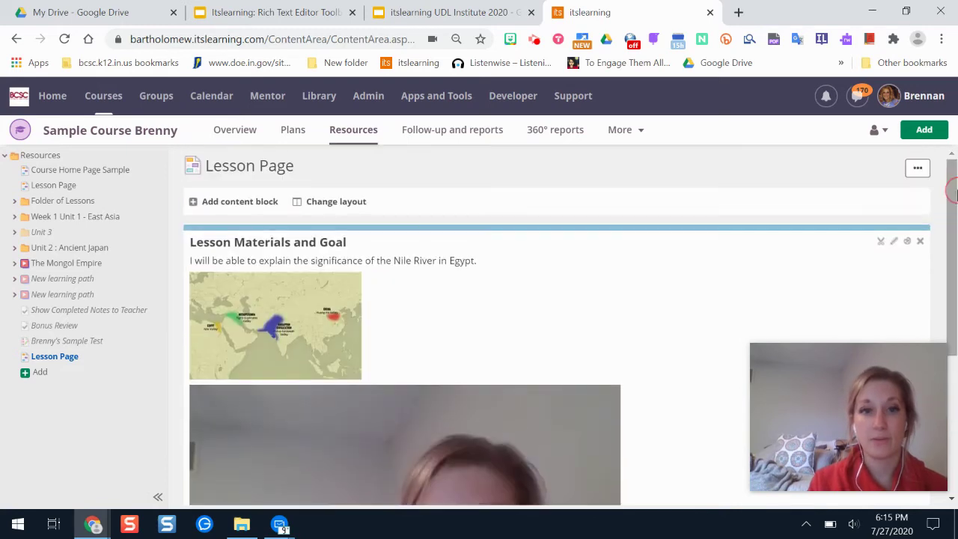
click(249, 202)
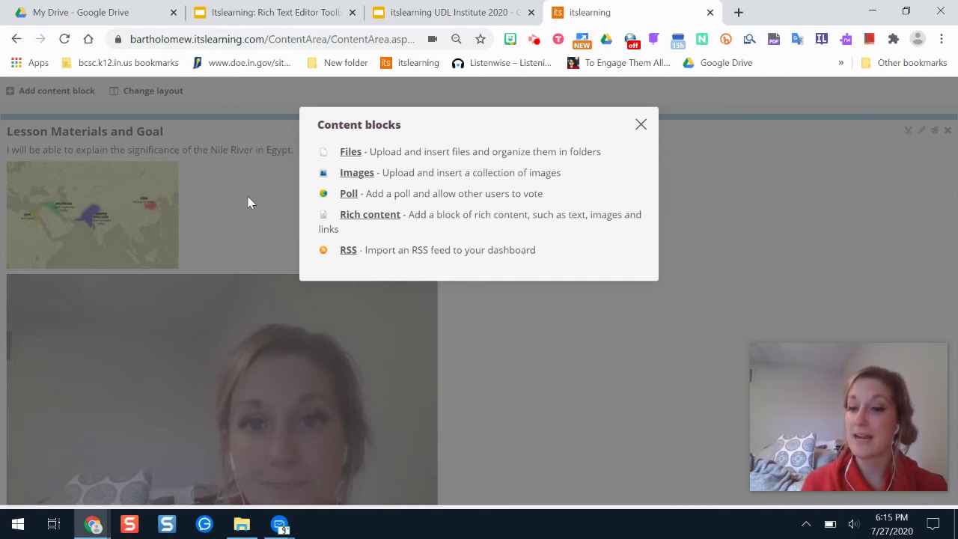
click(376, 216)
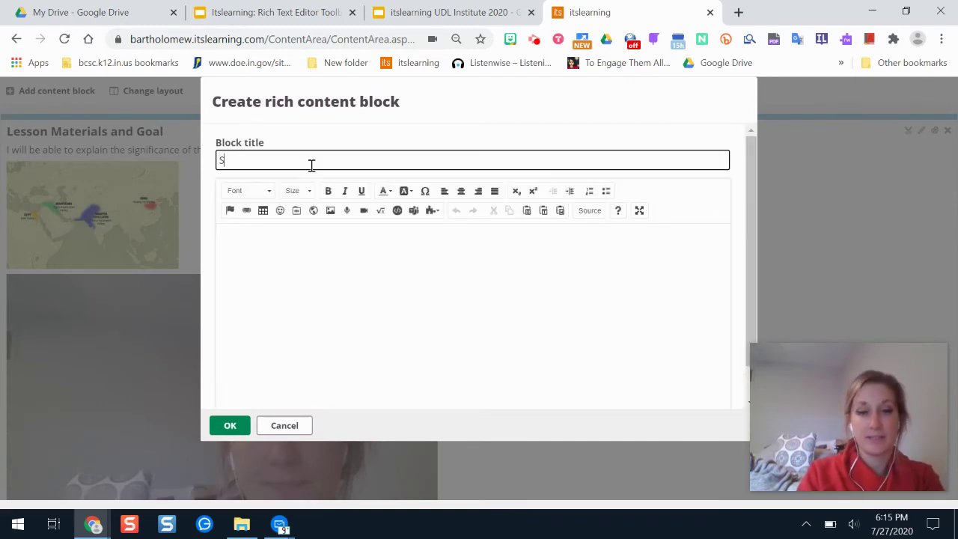
text(Slies)
key(BackSpace)
key(BackSpace)
text(deshow)
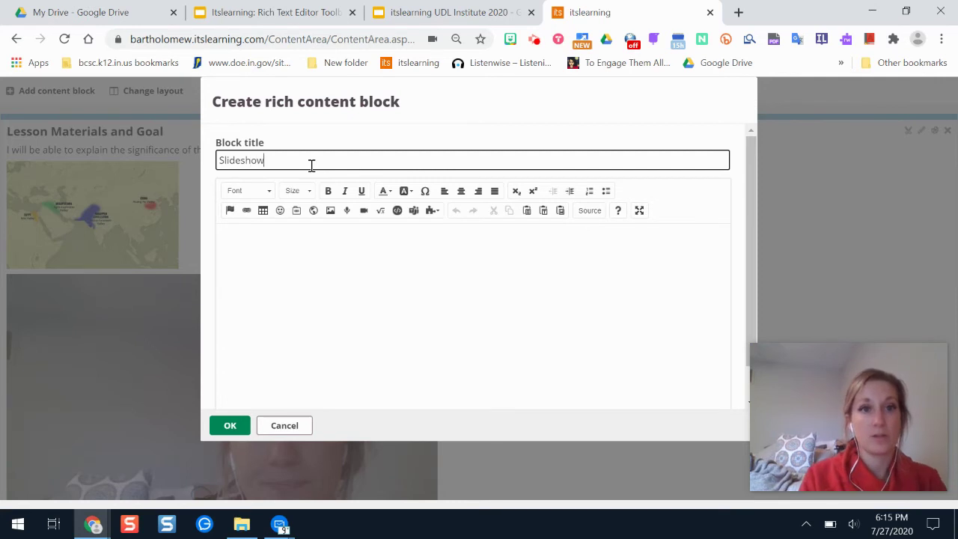
click(287, 245)
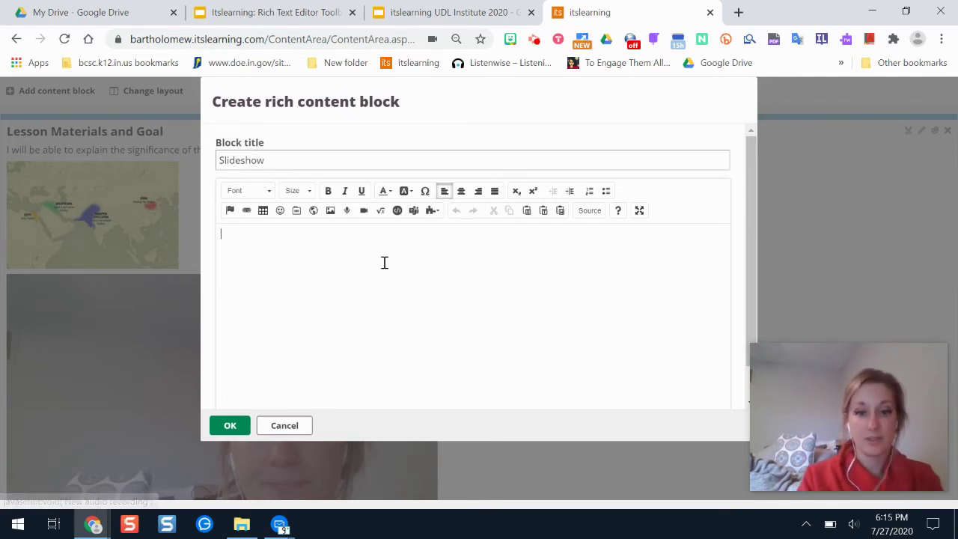
text(Link to slides)
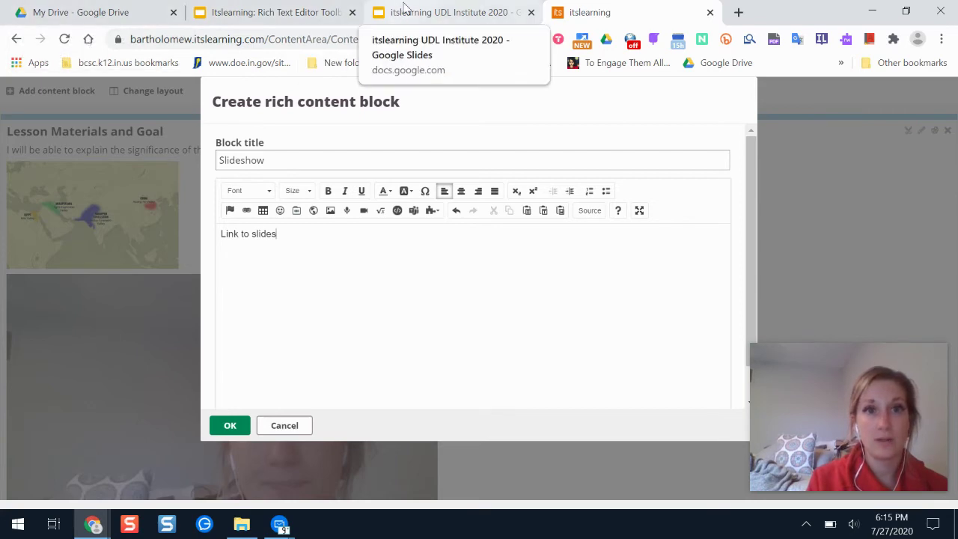
Copy the sharing link of the itslearning UDL Institute 2020 presentation in Google Slides and return to the itslearning block
click(442, 12)
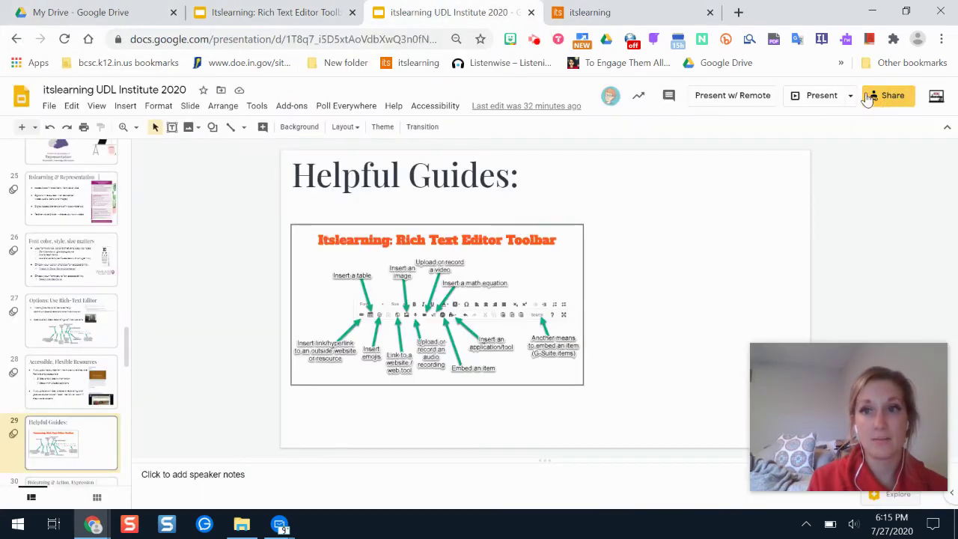
click(760, 103)
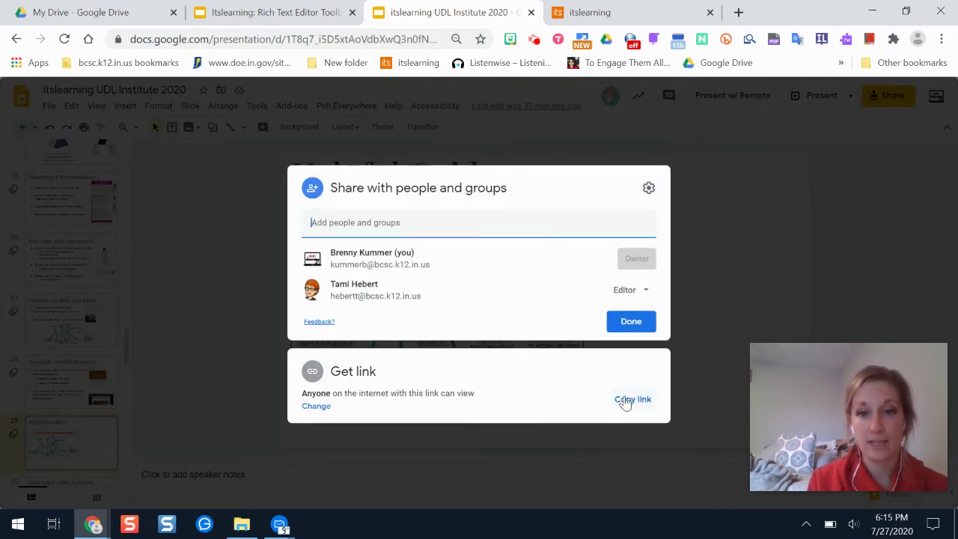
click(625, 403)
click(591, 12)
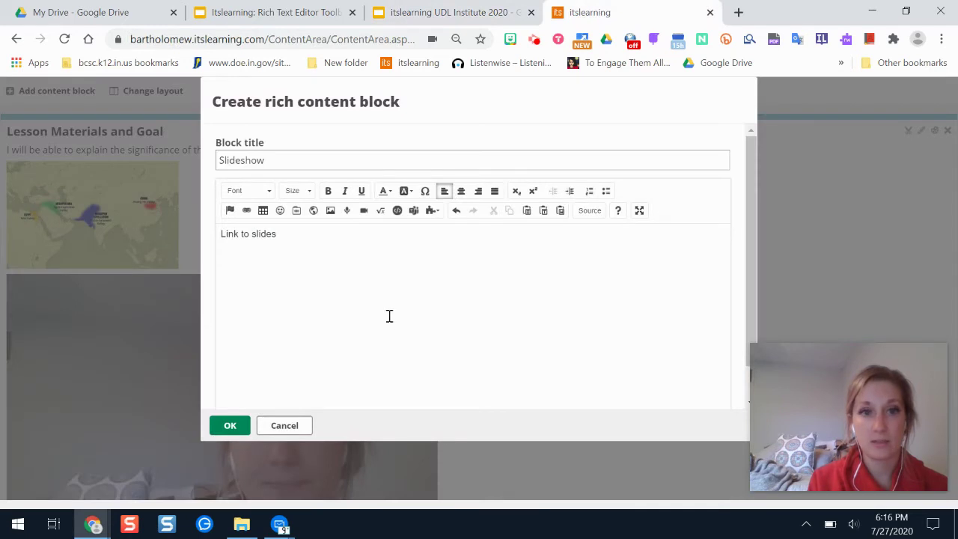
Hyperlink the text "Link to slides" to the copied presentation URL
drag(289, 236, 215, 233)
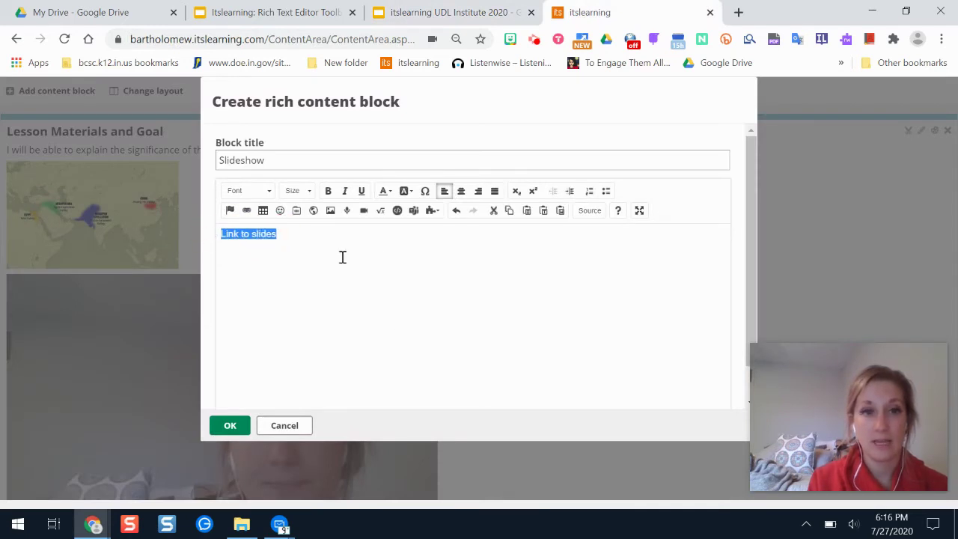
click(247, 212)
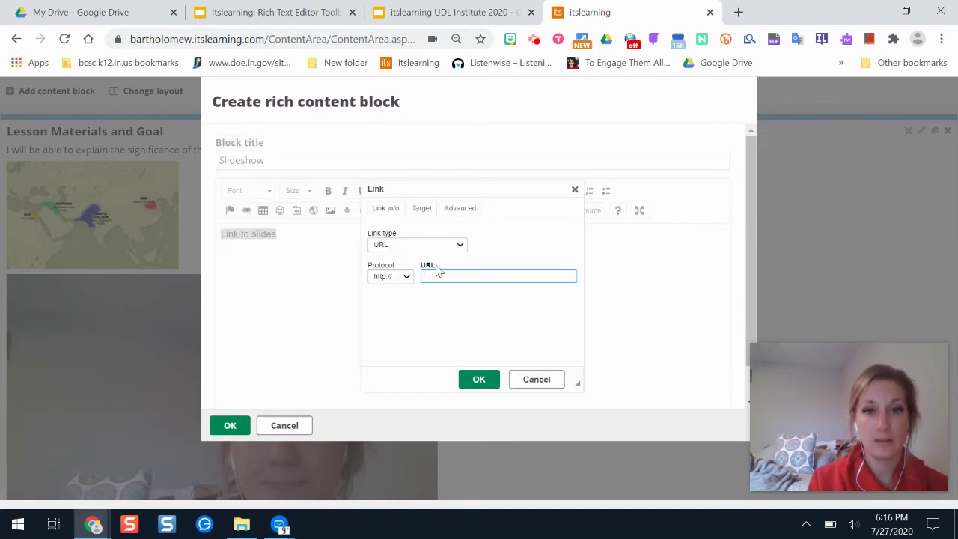
right_click(434, 274)
click(479, 317)
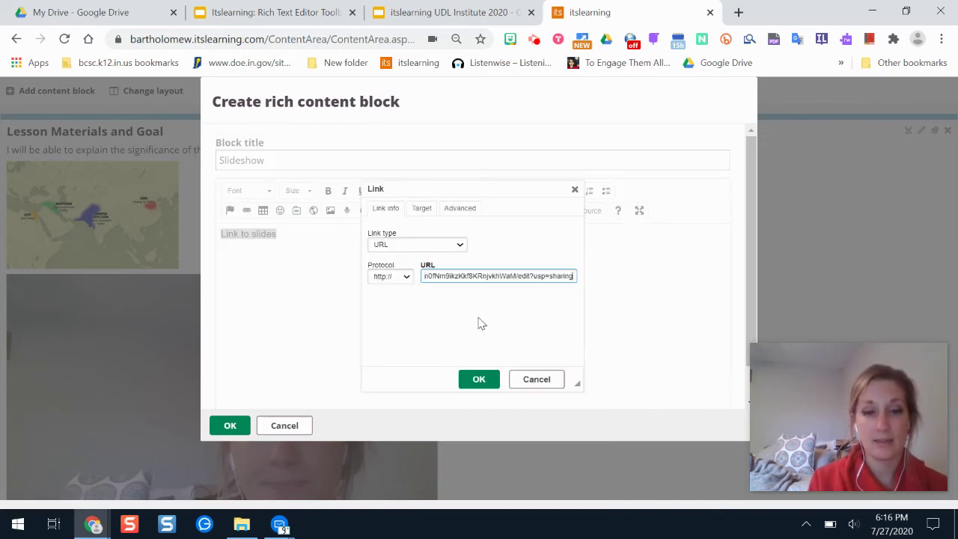
click(484, 378)
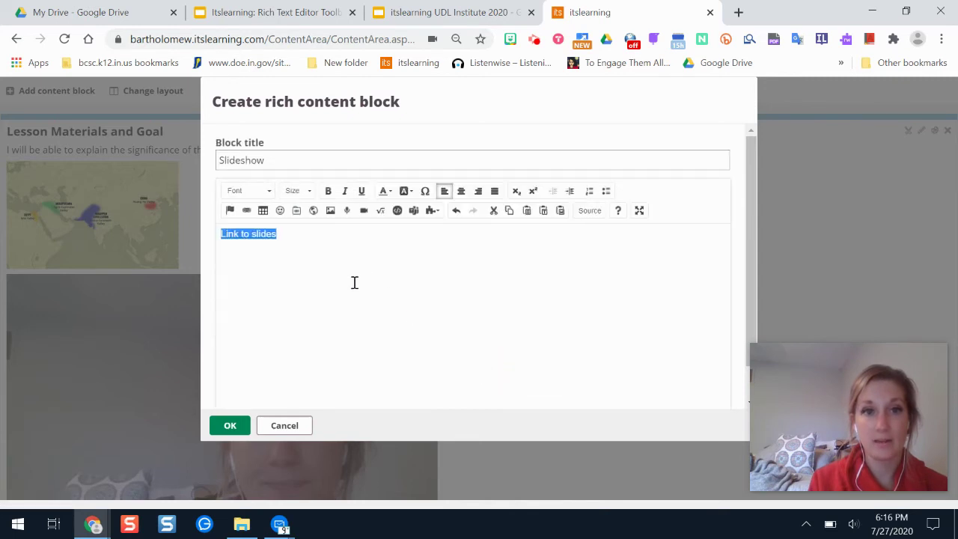
click(255, 265)
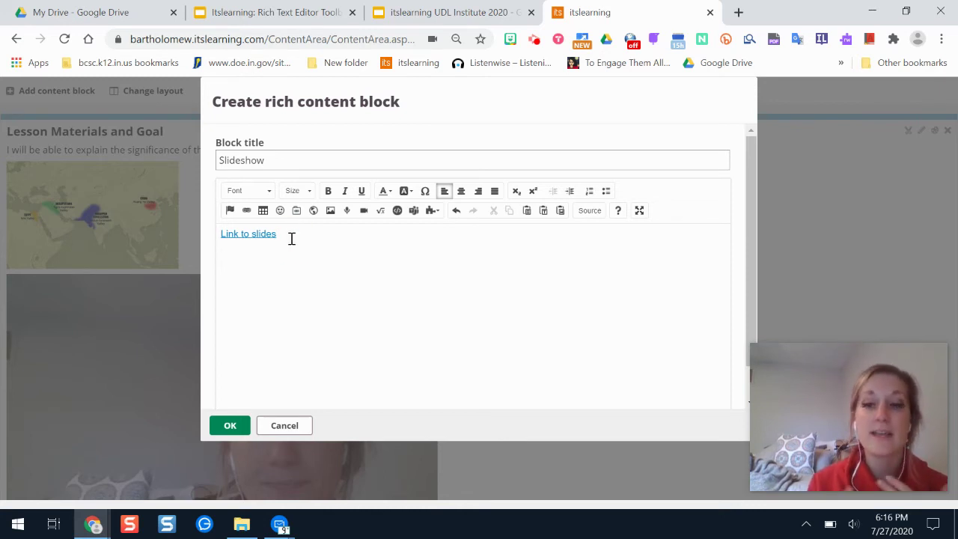
Close the sharing dialog in Google Slides and view the first slide of the Itslearning: Rich Text Editor Toolbar presentation
click(432, 14)
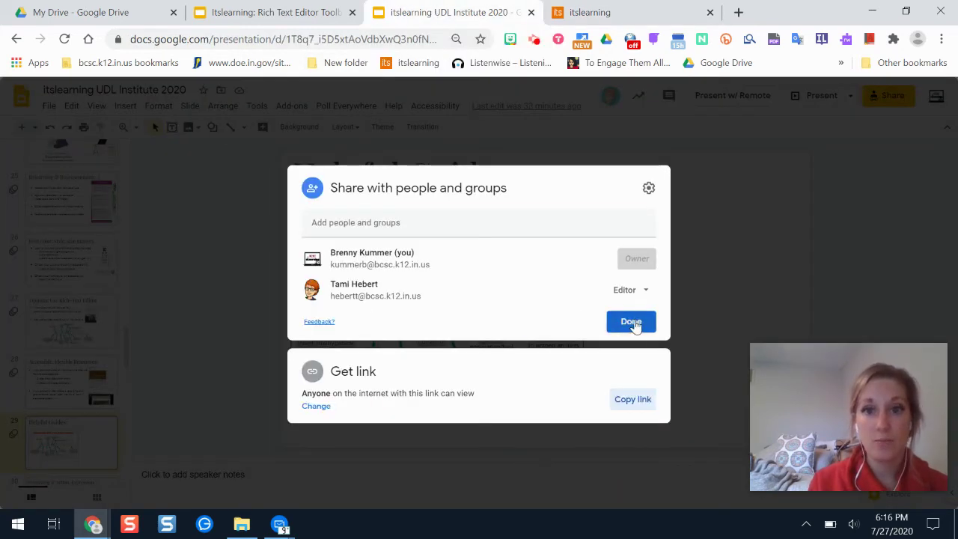
click(631, 322)
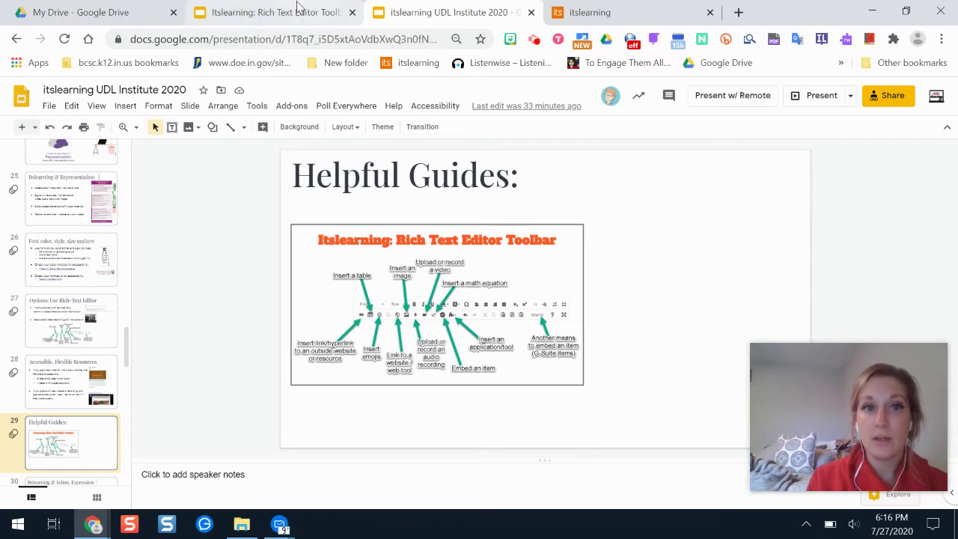
click(297, 9)
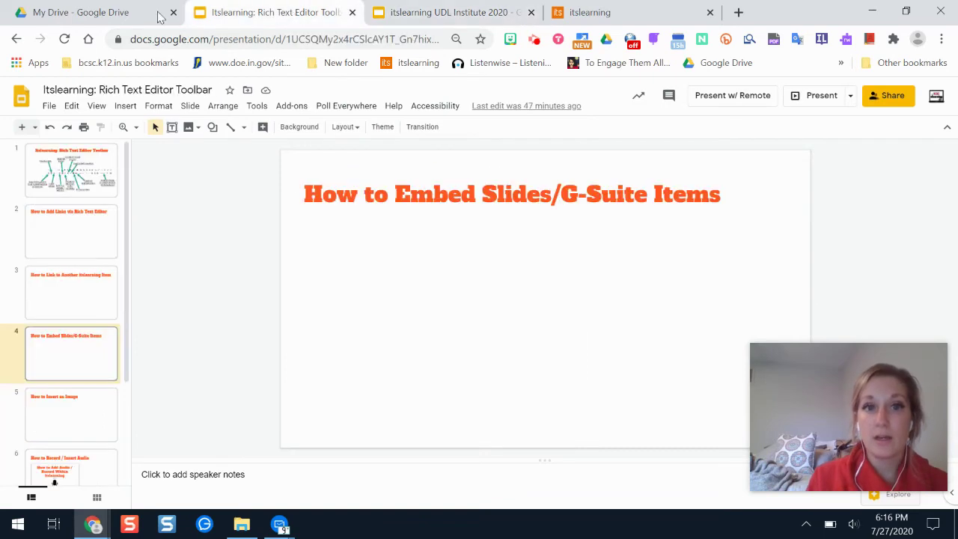
click(82, 200)
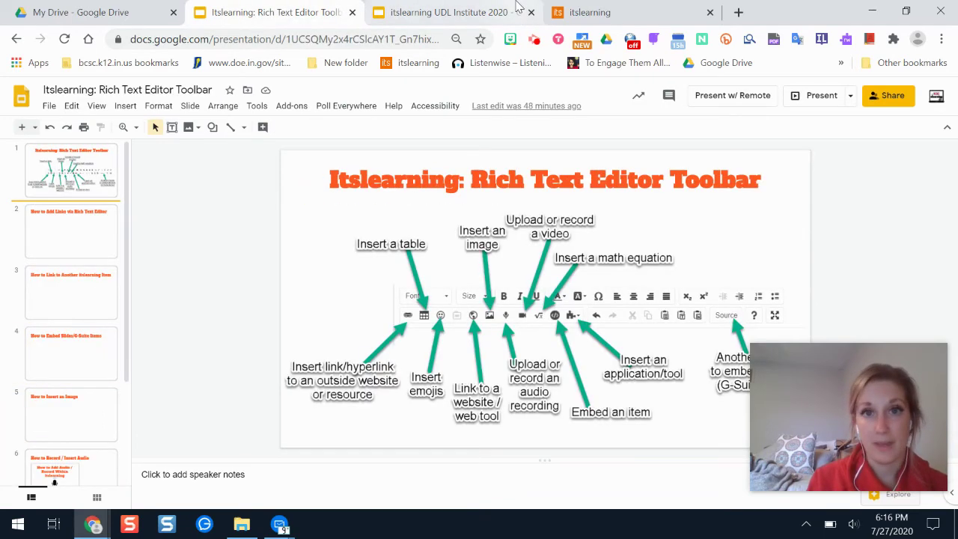
Switch to itslearning and show the Slideshow block's HTML source, placing the cursor below the last line
click(589, 12)
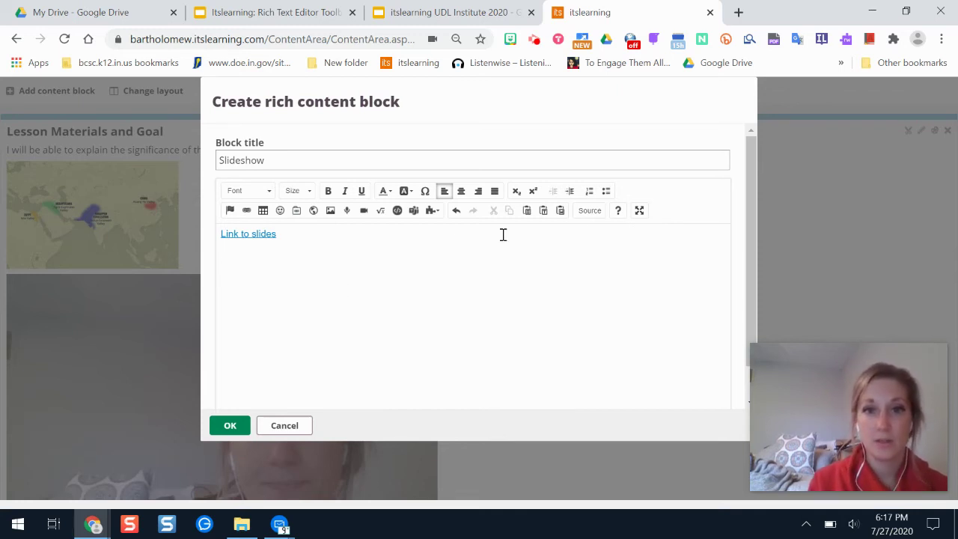
click(590, 213)
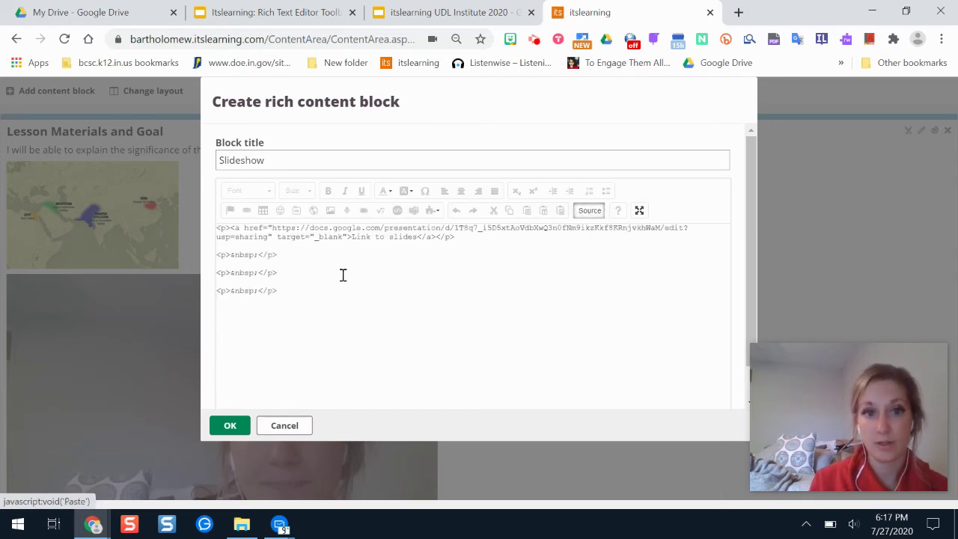
click(277, 311)
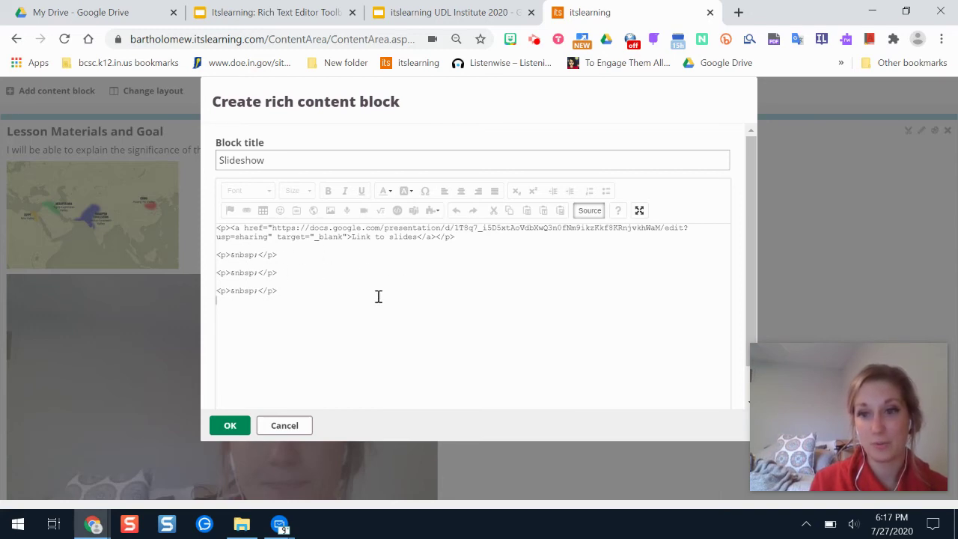
click(265, 18)
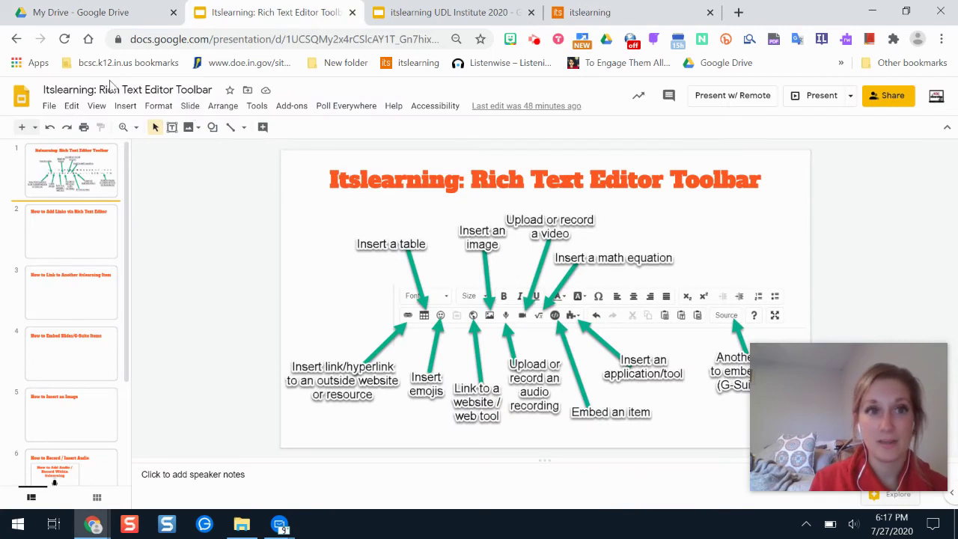
click(50, 107)
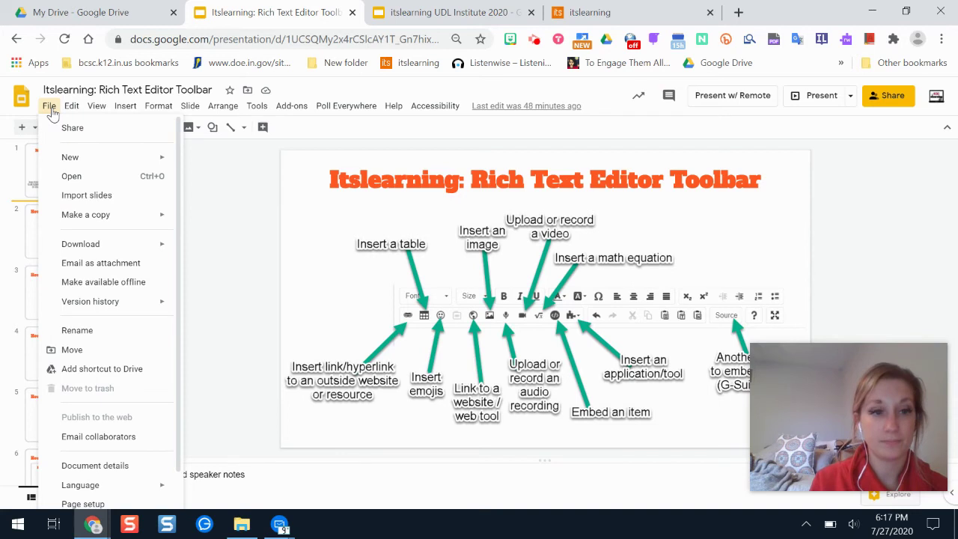
drag(178, 378, 180, 450)
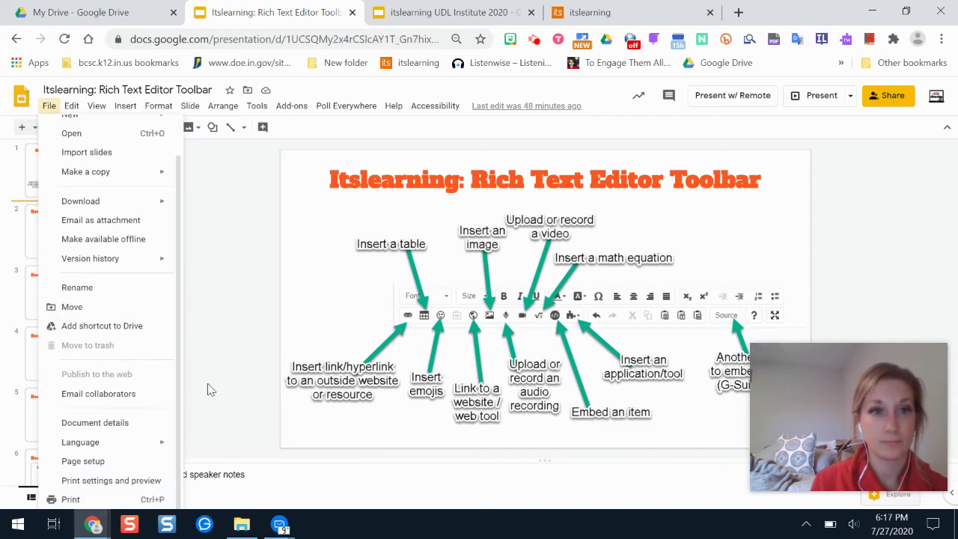
click(230, 352)
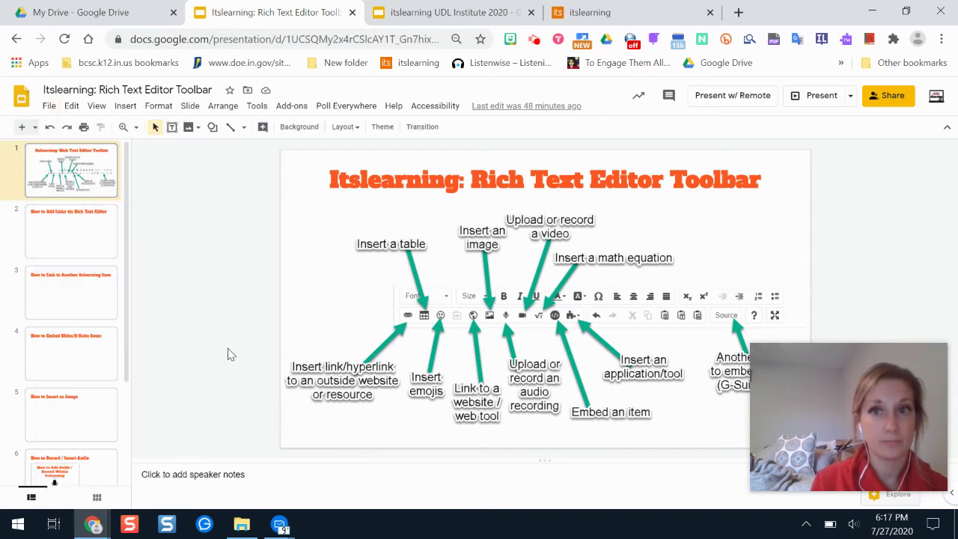
click(49, 106)
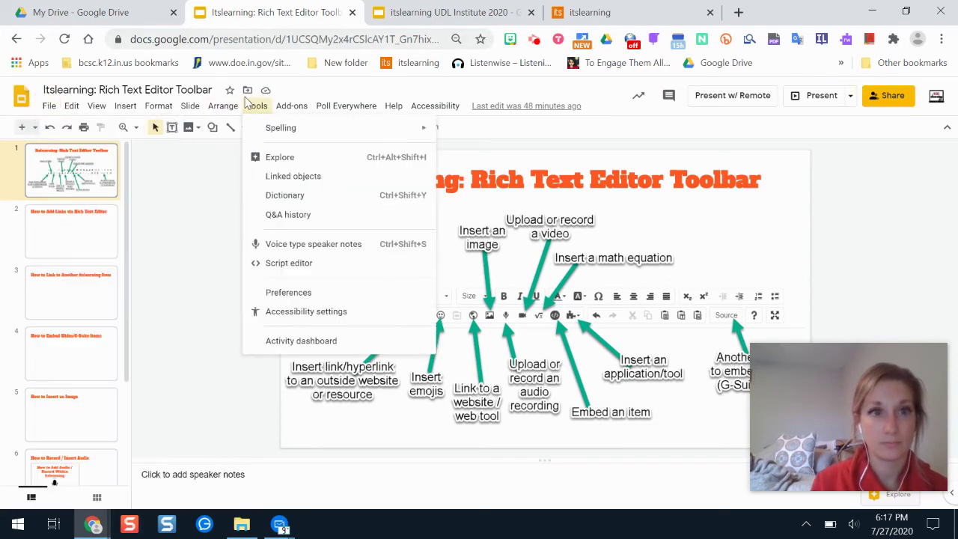
Switch to the itslearning UDL Institute 2020 presentation in Google Slides and open its Publish to the web settings
click(491, 12)
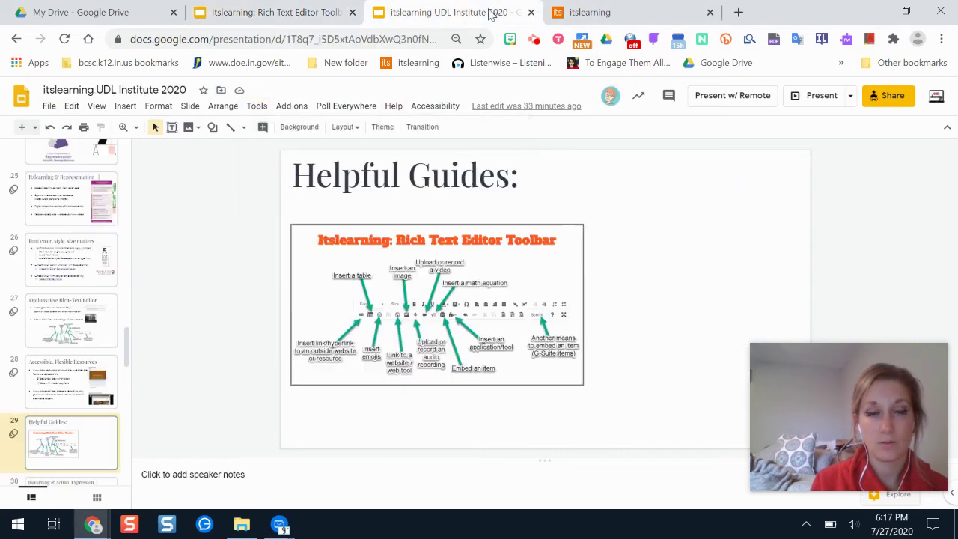
click(49, 106)
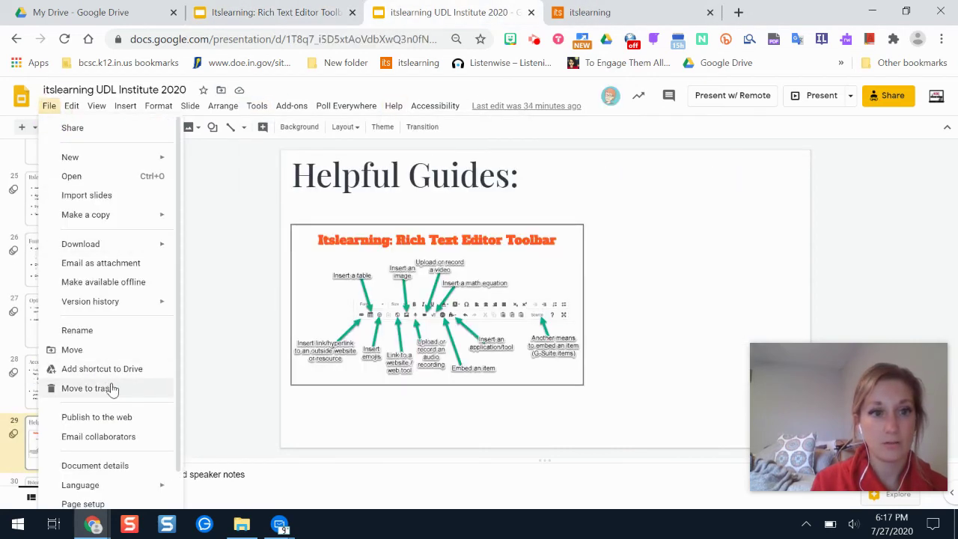
click(153, 419)
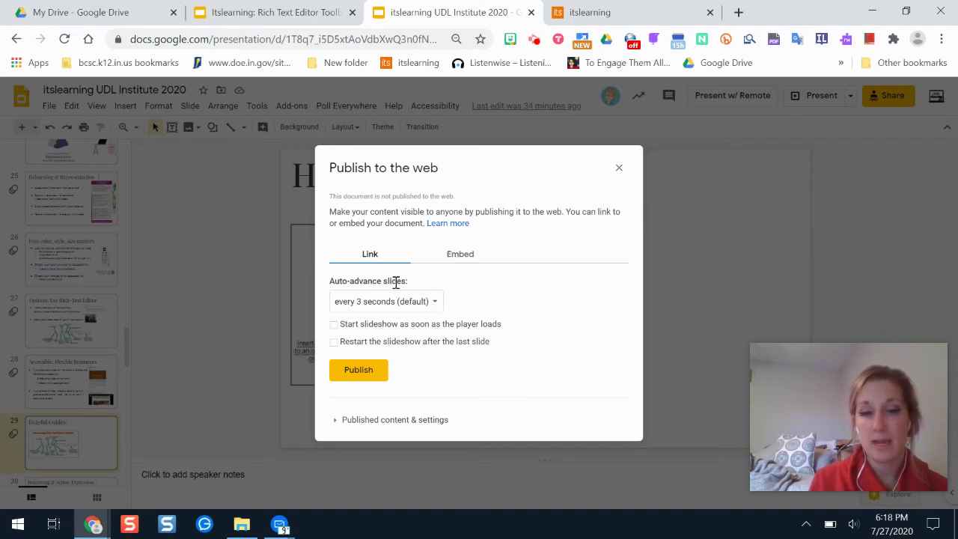
Publish the presentation to the web as an embed with the Small (480x299) slide size and copy its embed code
click(473, 261)
click(388, 267)
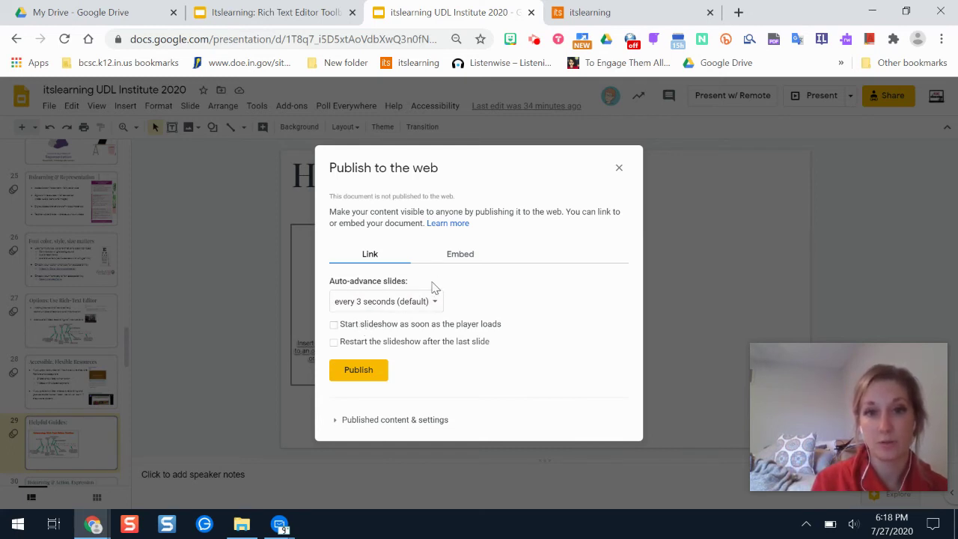
click(461, 259)
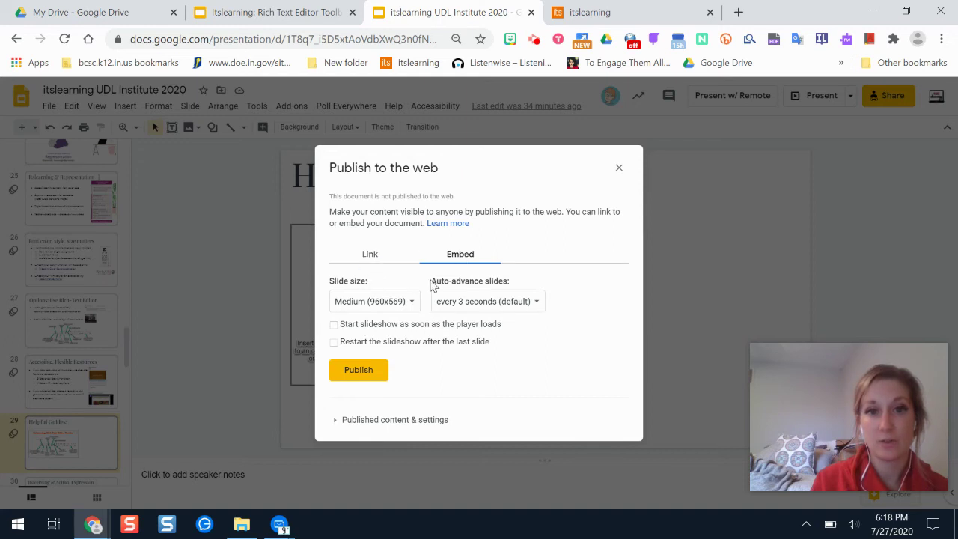
click(378, 301)
click(367, 285)
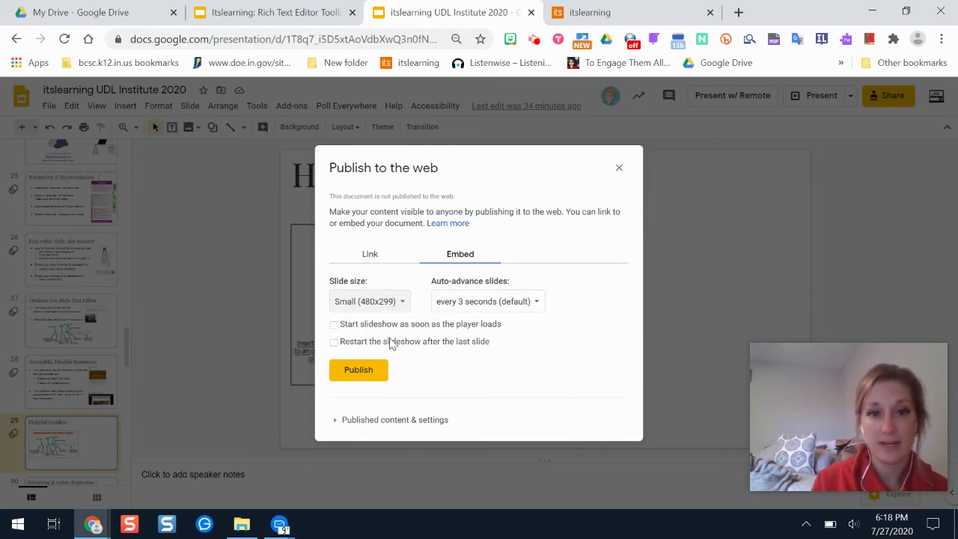
click(367, 374)
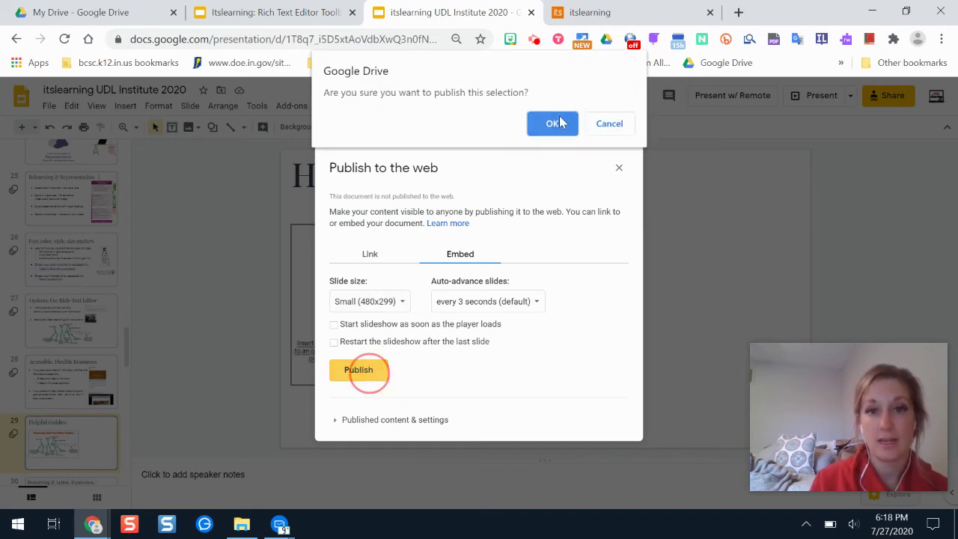
click(554, 123)
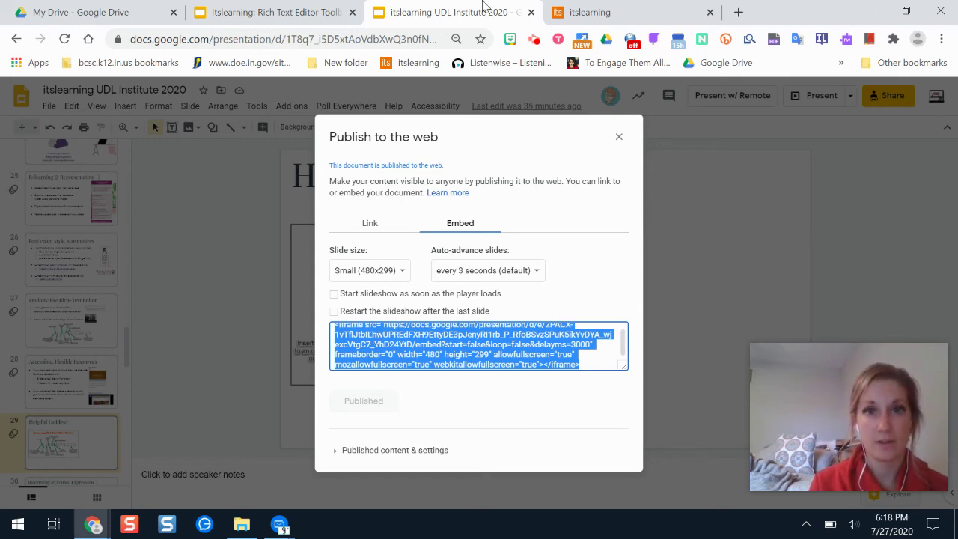
Return to itslearning and paste the copied iframe code below the last line of the Slideshow block's HTML source
click(591, 12)
click(589, 212)
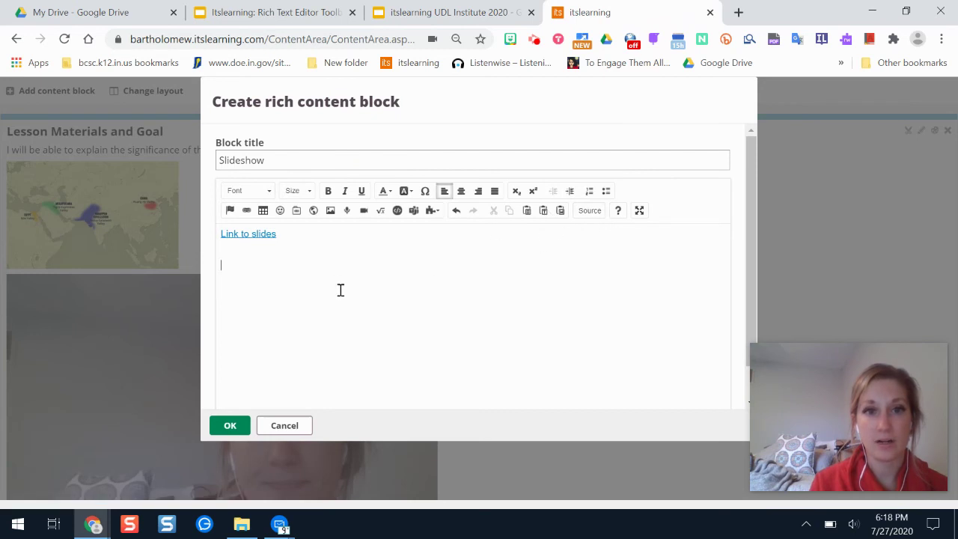
click(589, 211)
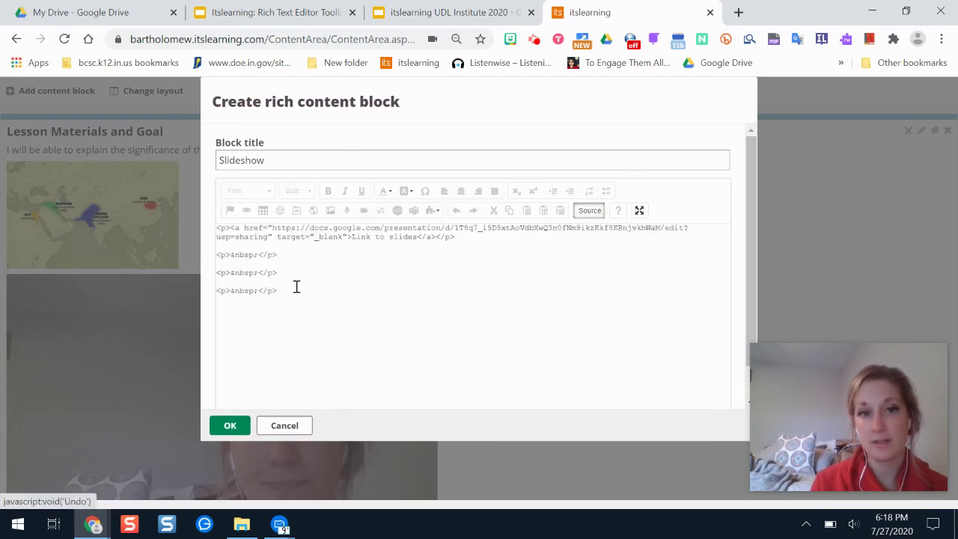
click(241, 303)
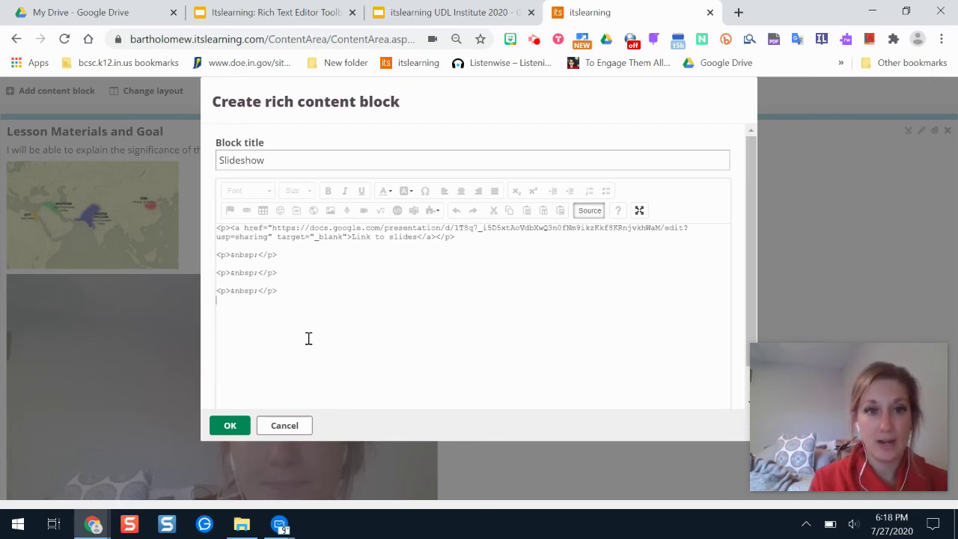
right_click(256, 318)
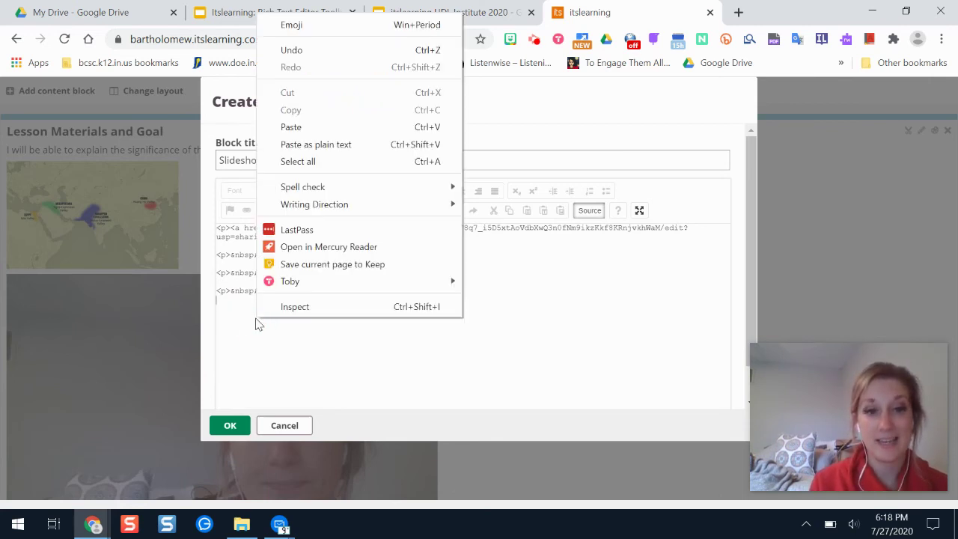
click(301, 129)
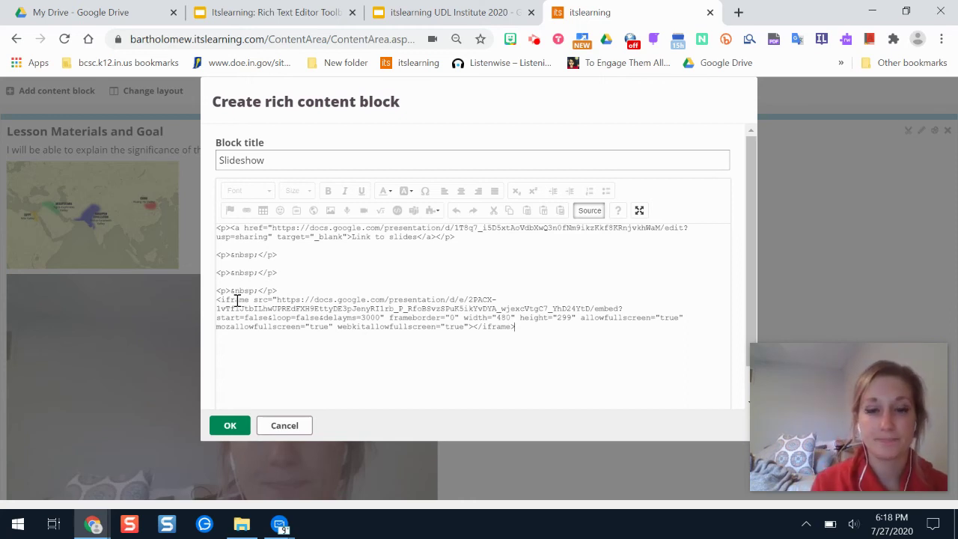
Leave the source view and slightly enlarge the embedded slideshow frame in the block
click(588, 210)
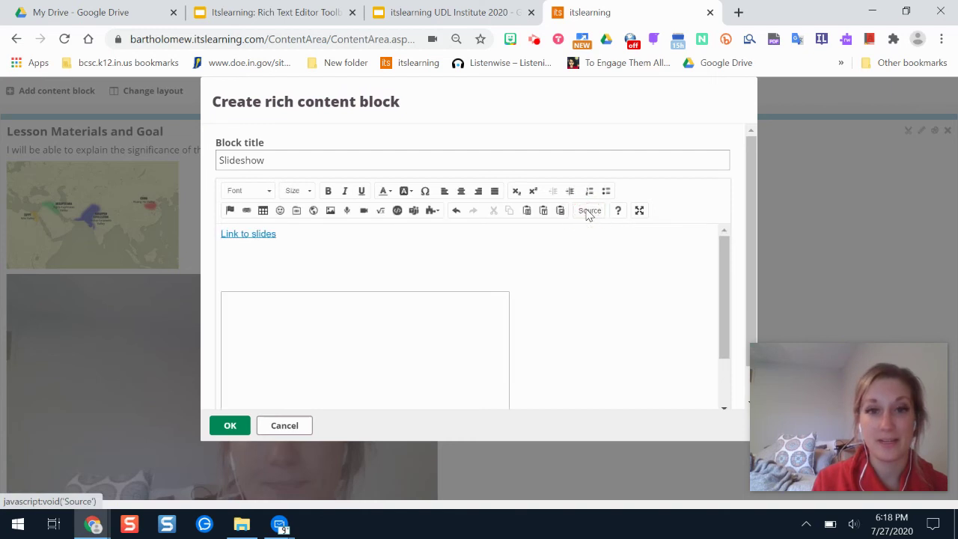
click(424, 348)
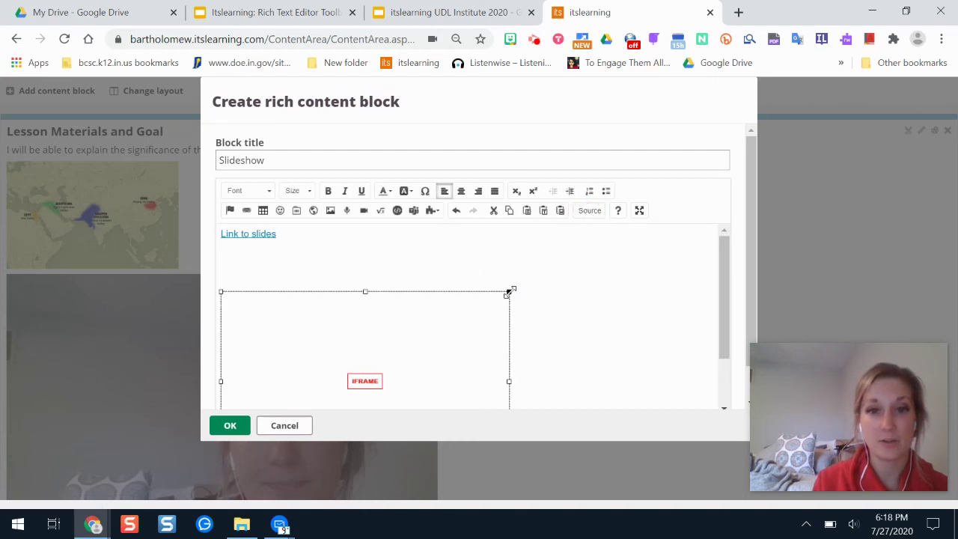
drag(509, 293, 547, 290)
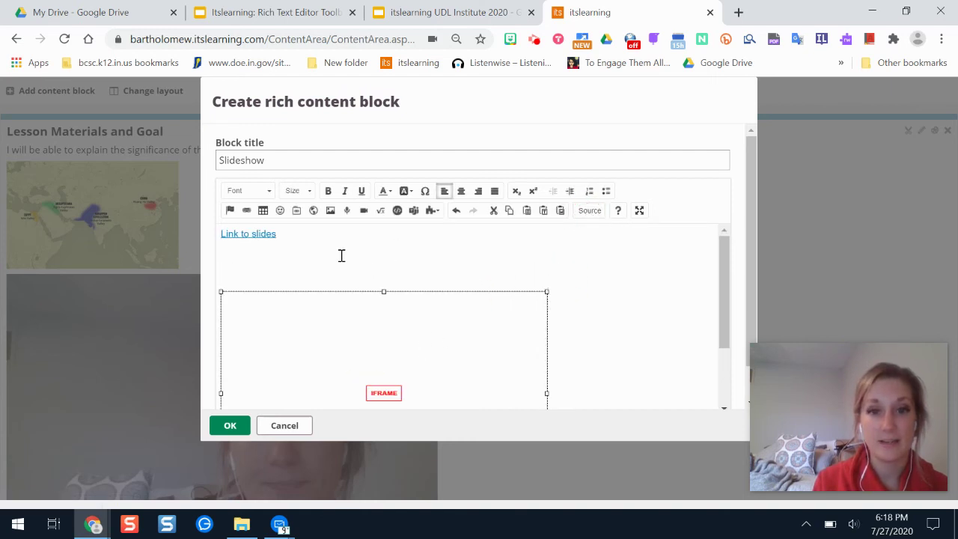
Remove the blank lines between "Link to slides" and the embedded frame and save the Slideshow block
click(274, 278)
key(BackSpace)
key(BackSpace)
key(BackSpace)
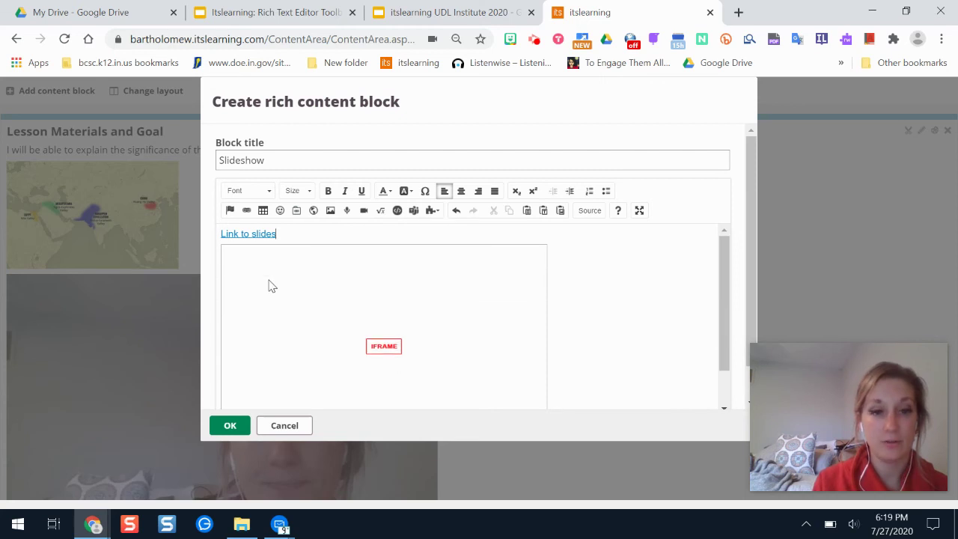
click(230, 425)
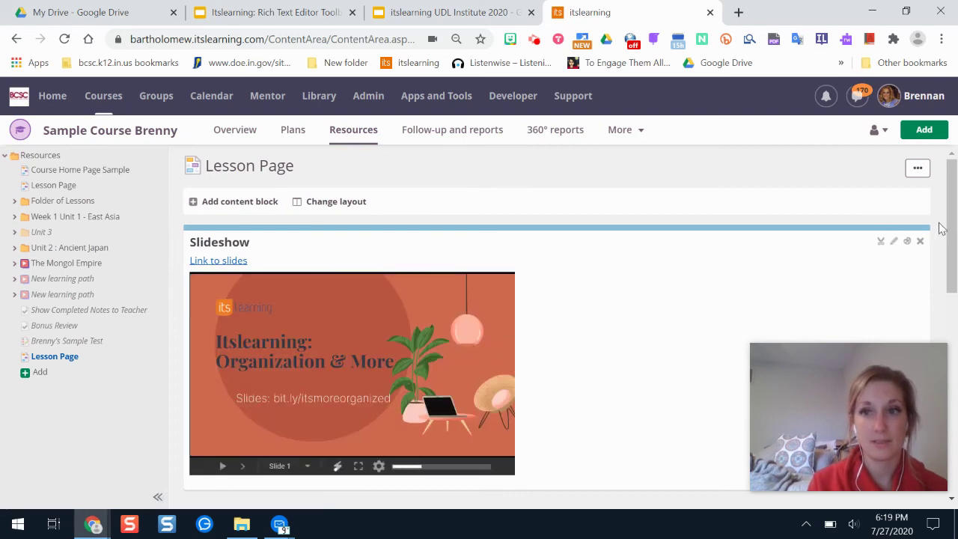
Look over the lesson page and copy the link address of the Folder of Lessons in the course resources
scroll(948, 215, down, 4)
scroll(947, 214, up, 4)
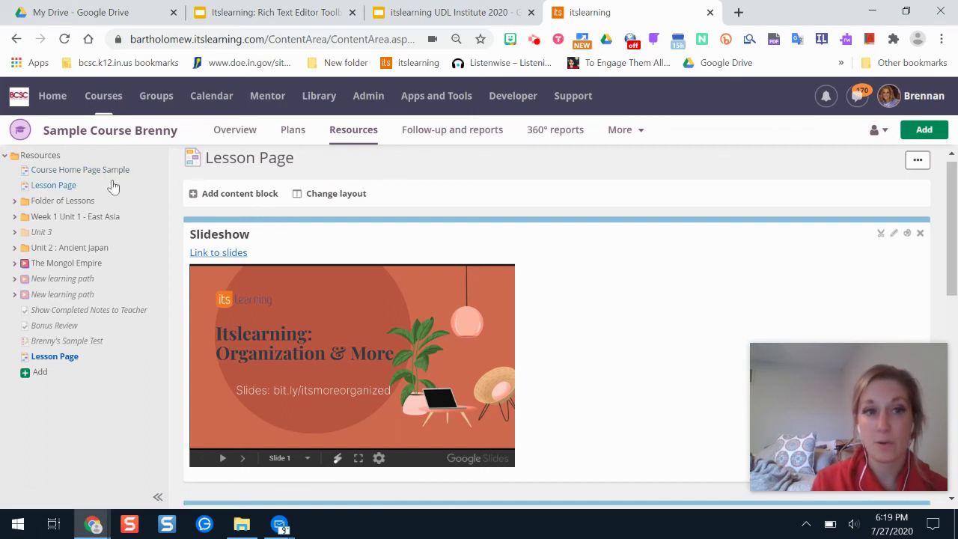
right_click(72, 208)
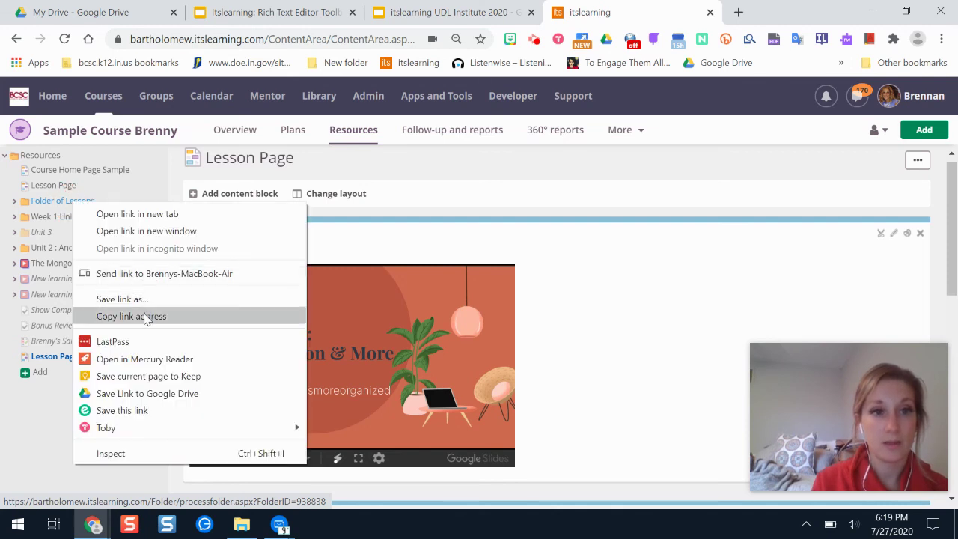
click(181, 322)
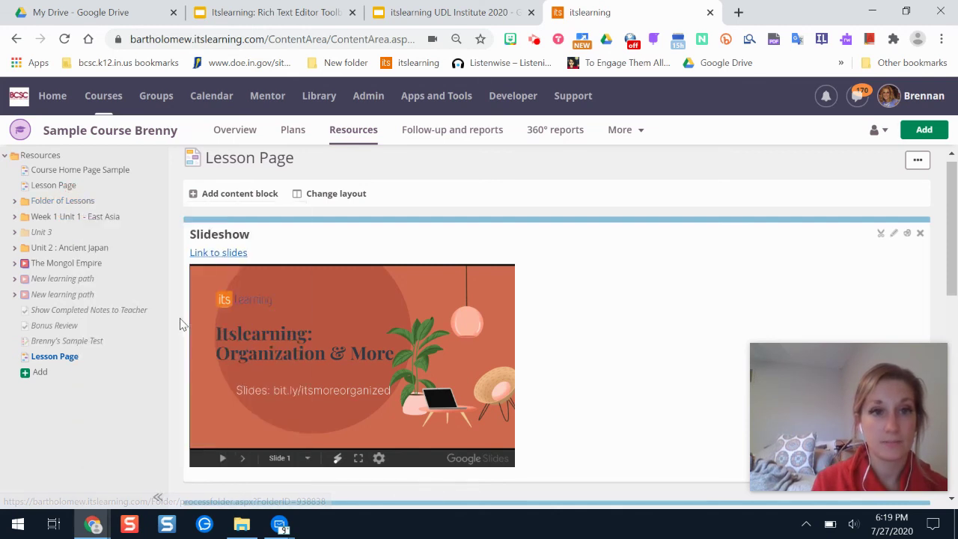
Add another rich content block titled "Past Lessons" to the lesson page and write "Link to past lessons" in its body
click(236, 196)
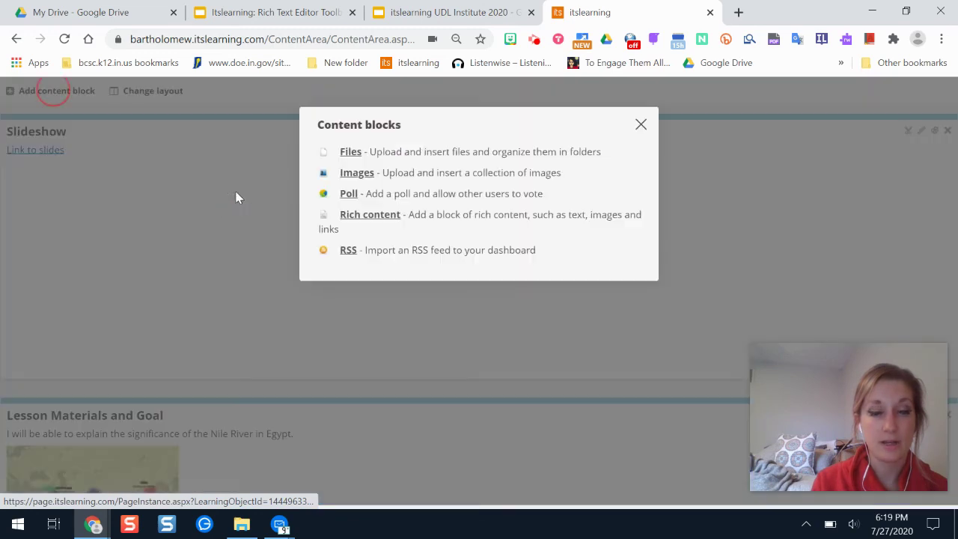
click(376, 216)
click(274, 160)
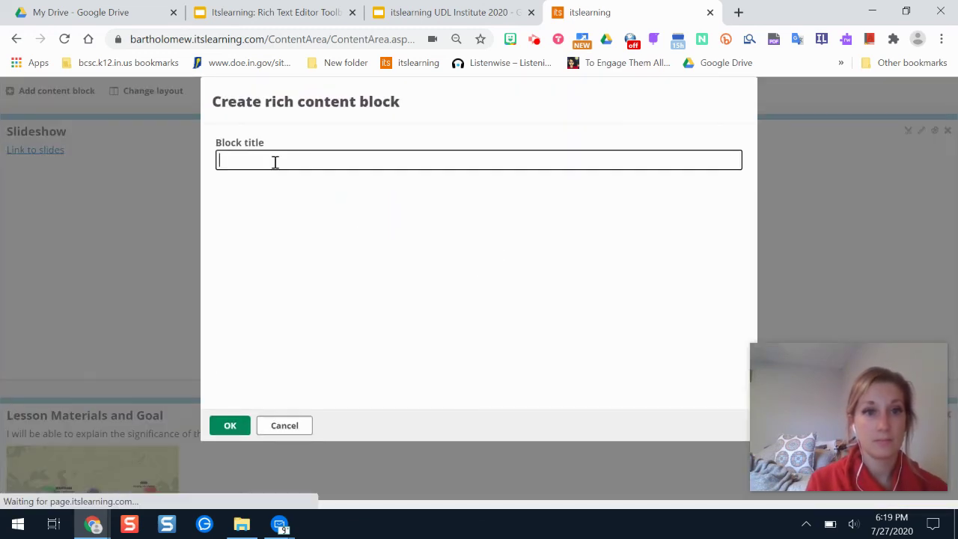
text(Past Les)
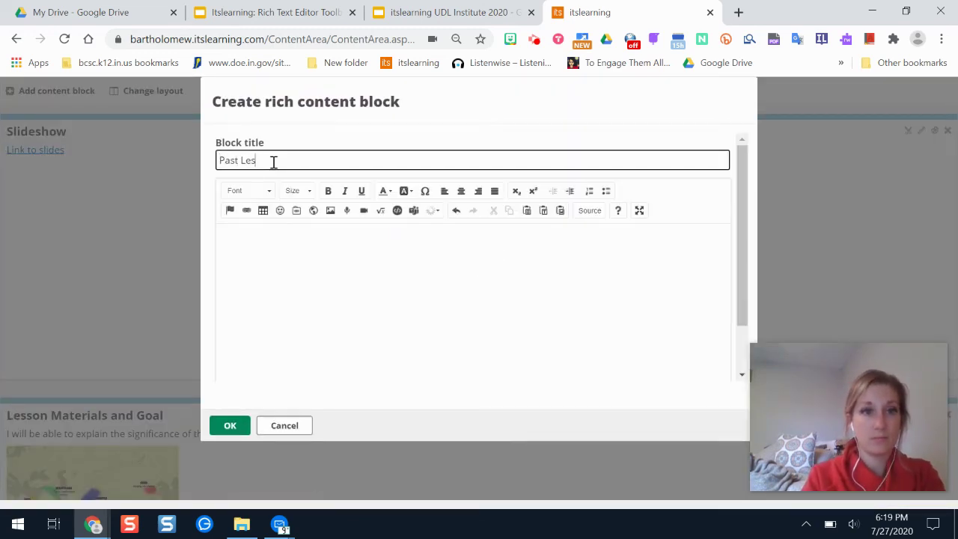
text(sons)
click(232, 285)
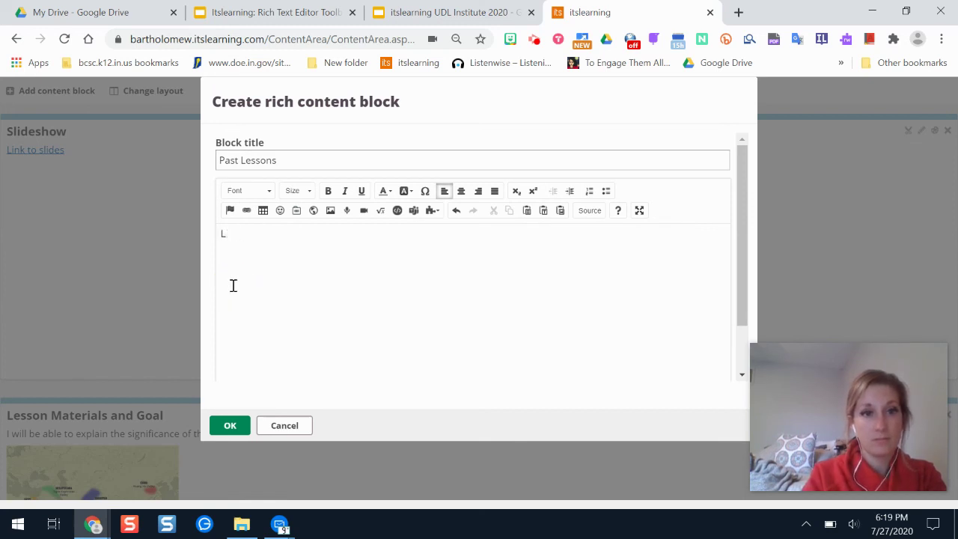
text(Link to past lessons)
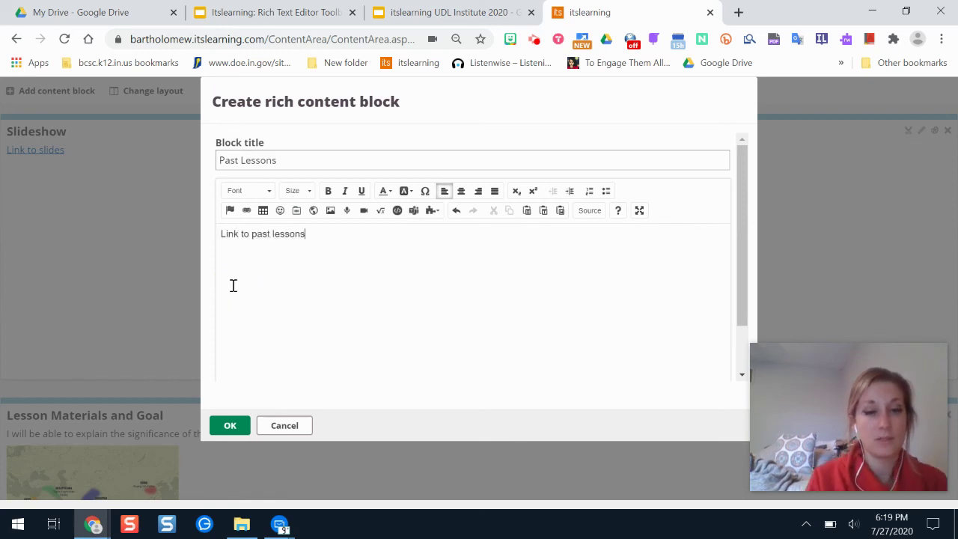
Link the text "Link to past lessons" to the copied Folder of Lessons address and save the Past Lessons block
drag(315, 234, 219, 233)
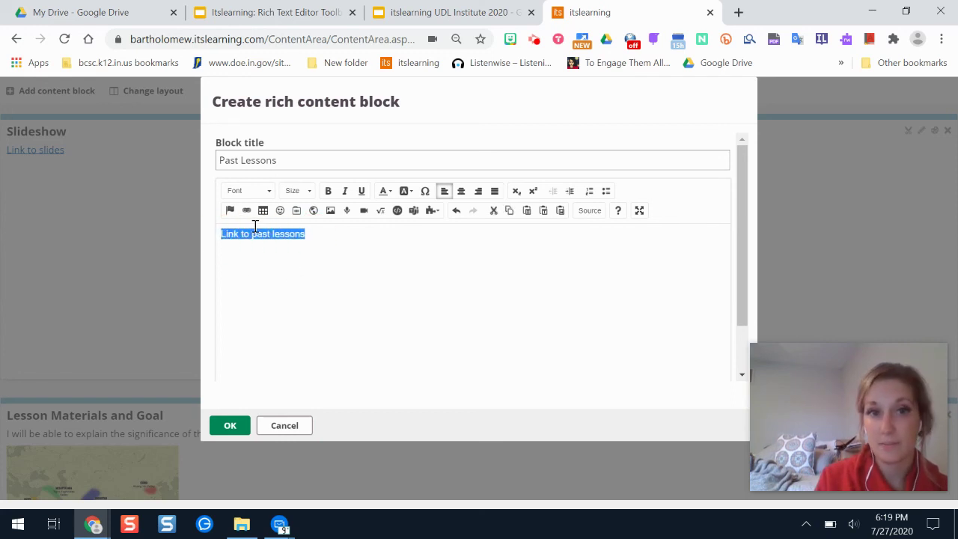
click(248, 211)
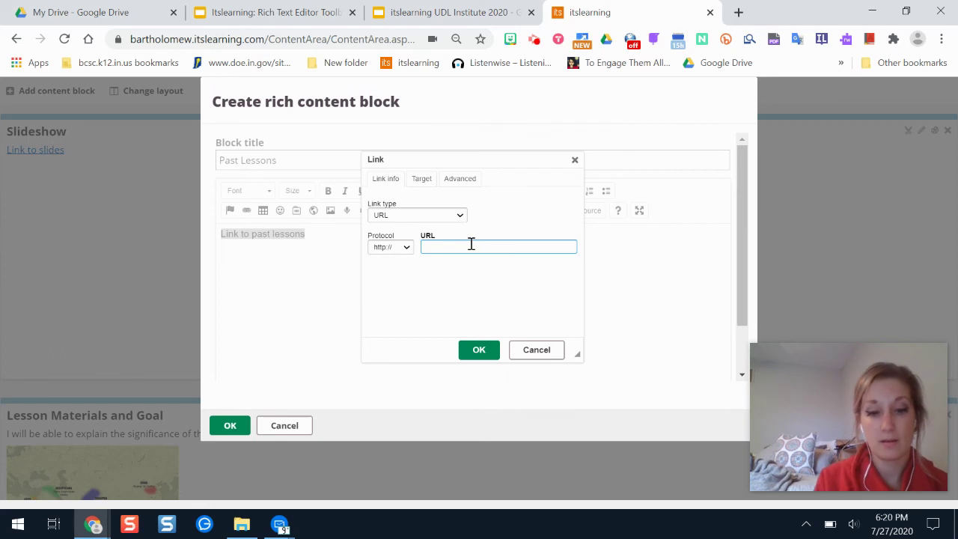
key(ctrl+v)
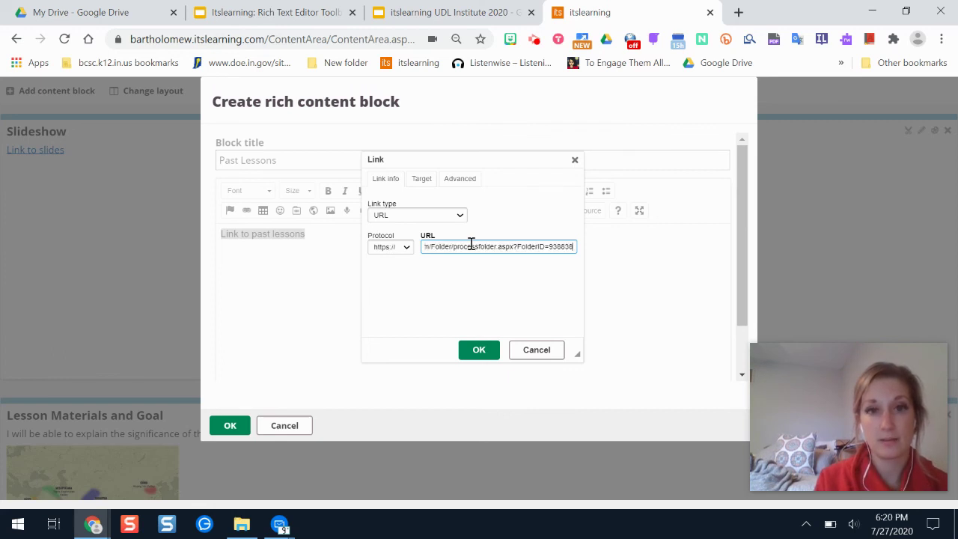
click(486, 349)
click(372, 277)
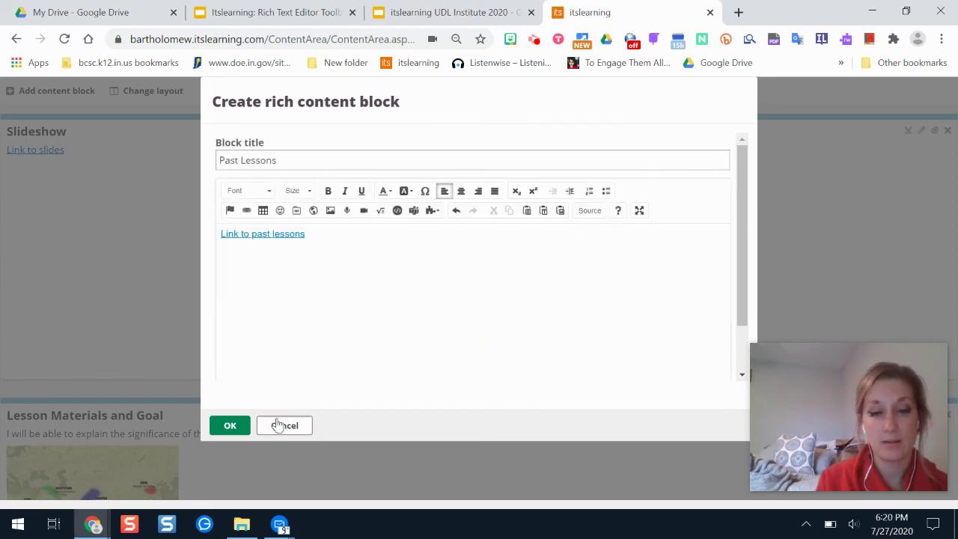
click(228, 425)
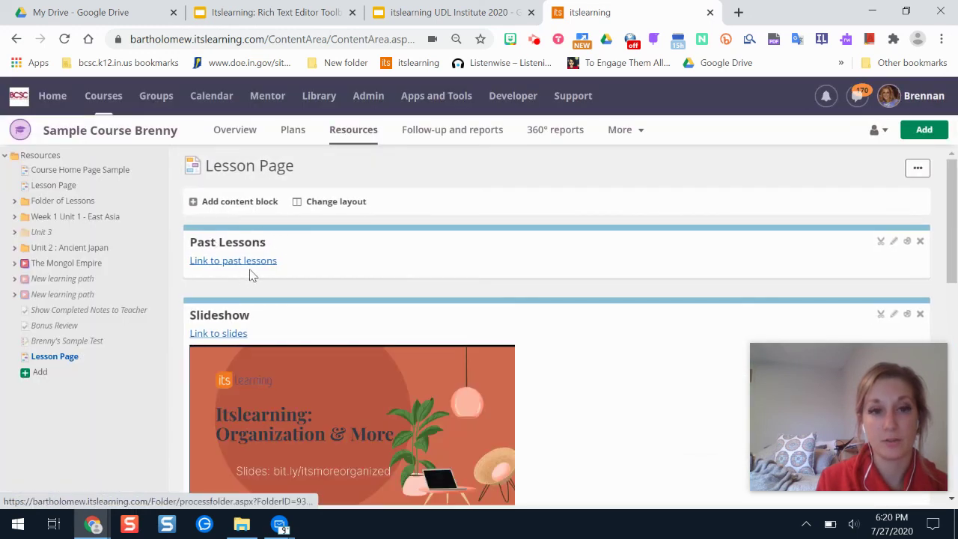
Test the "Link to past lessons" link, check the opened folder's web address, and return to the lesson page
click(247, 262)
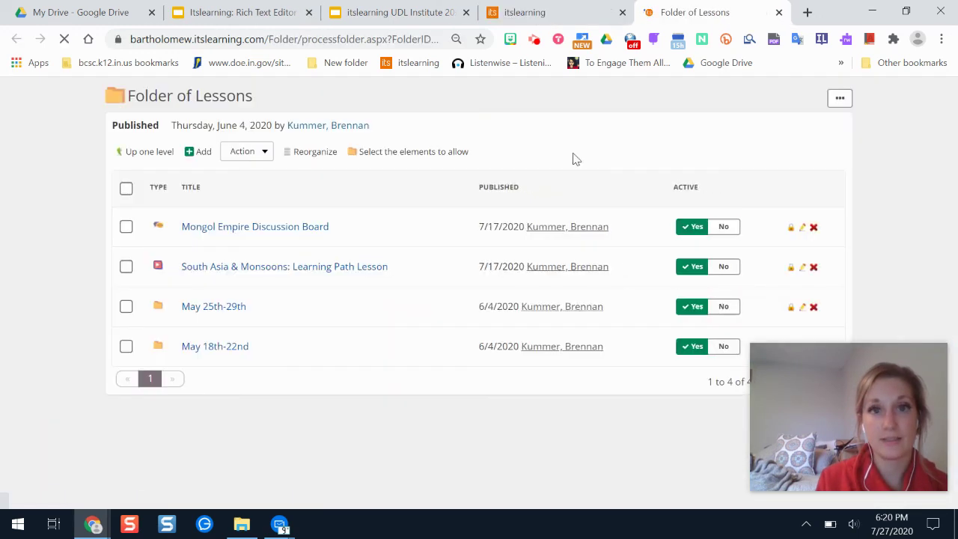
click(589, 11)
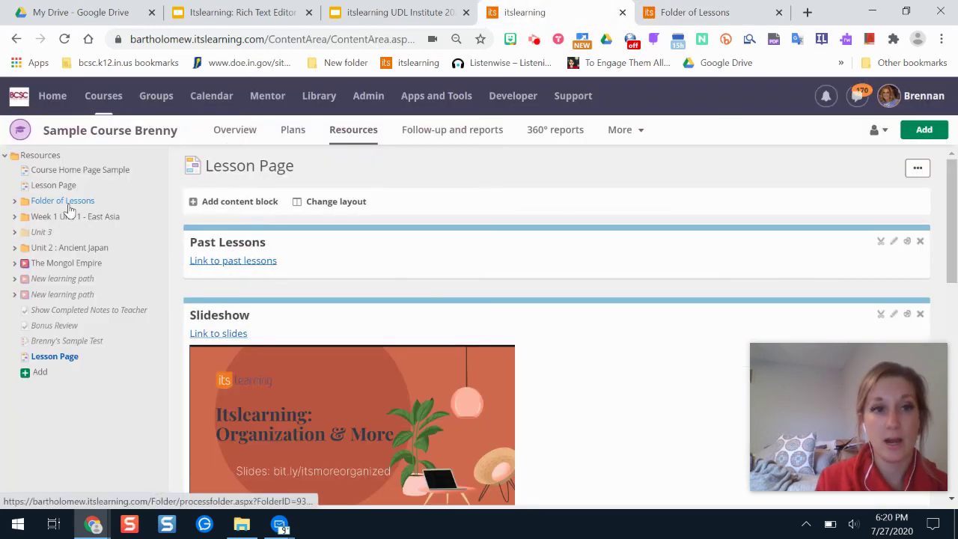
right_click(66, 203)
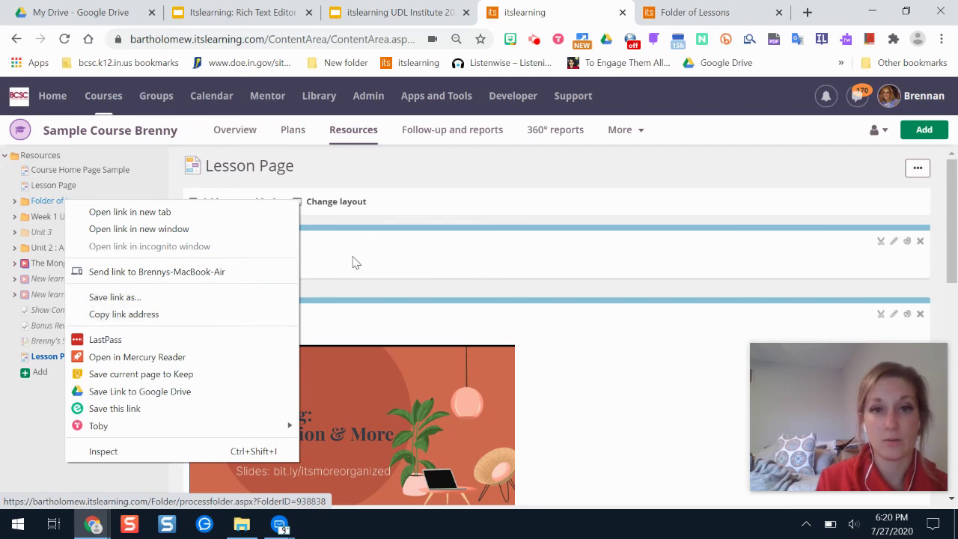
click(461, 189)
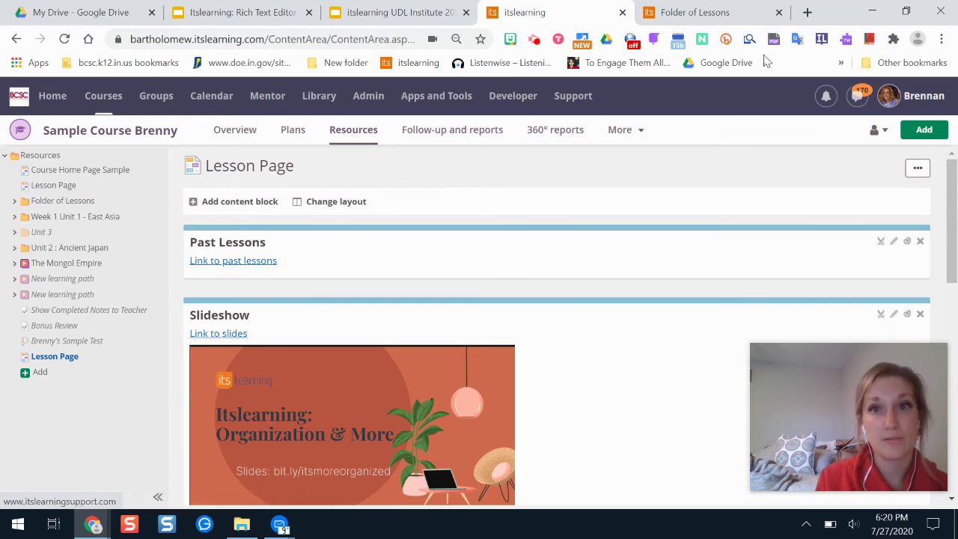
click(673, 13)
click(348, 39)
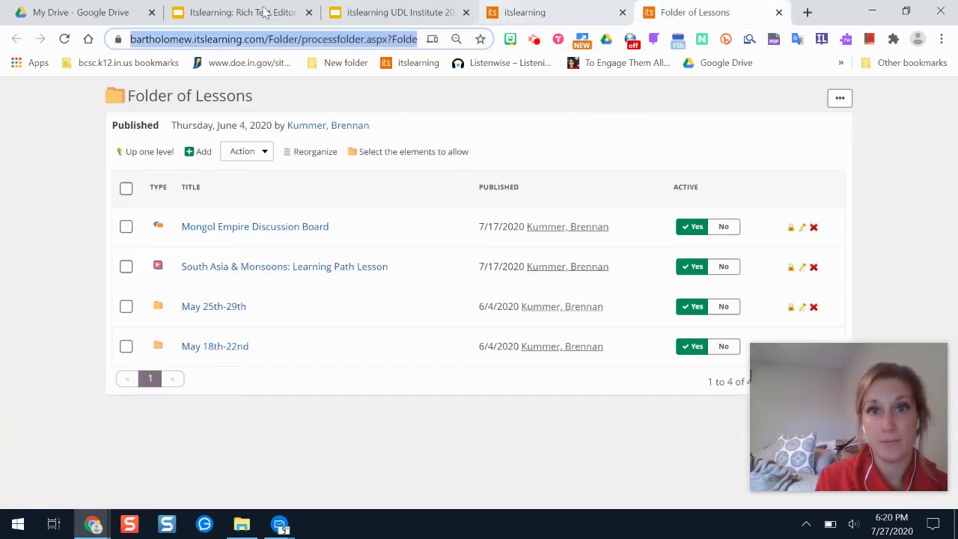
click(587, 12)
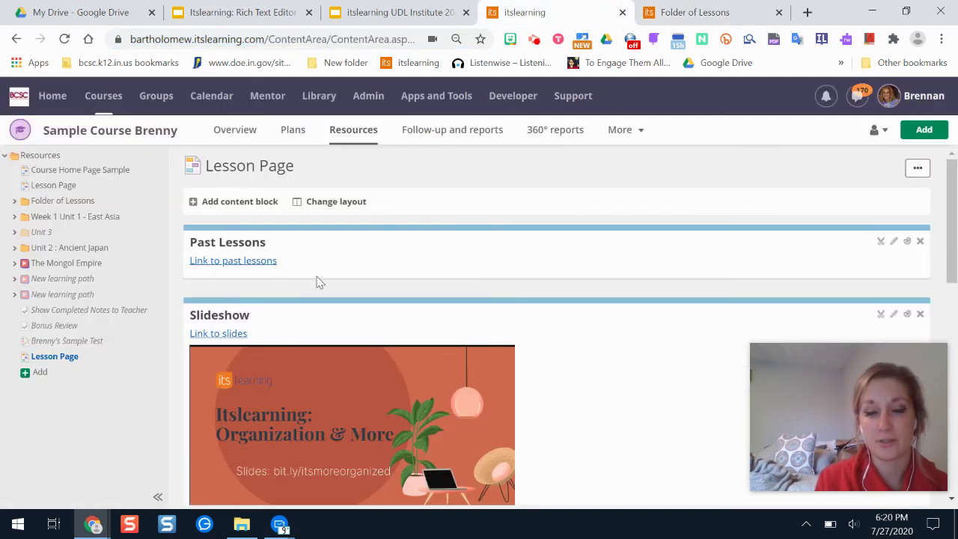